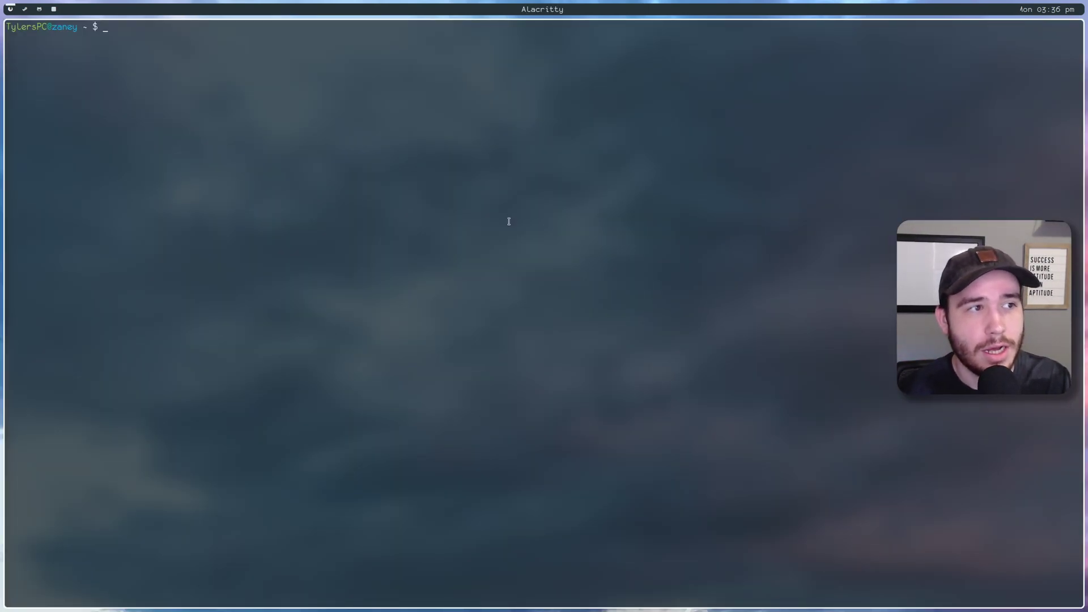
key("super+Return")
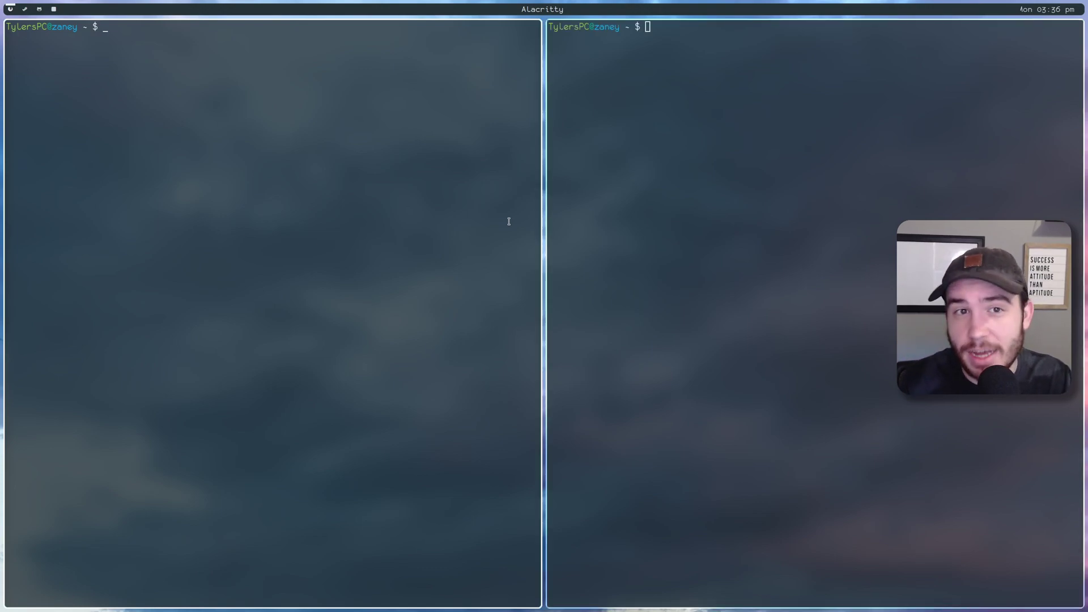
key("super+q")
key("super+q")
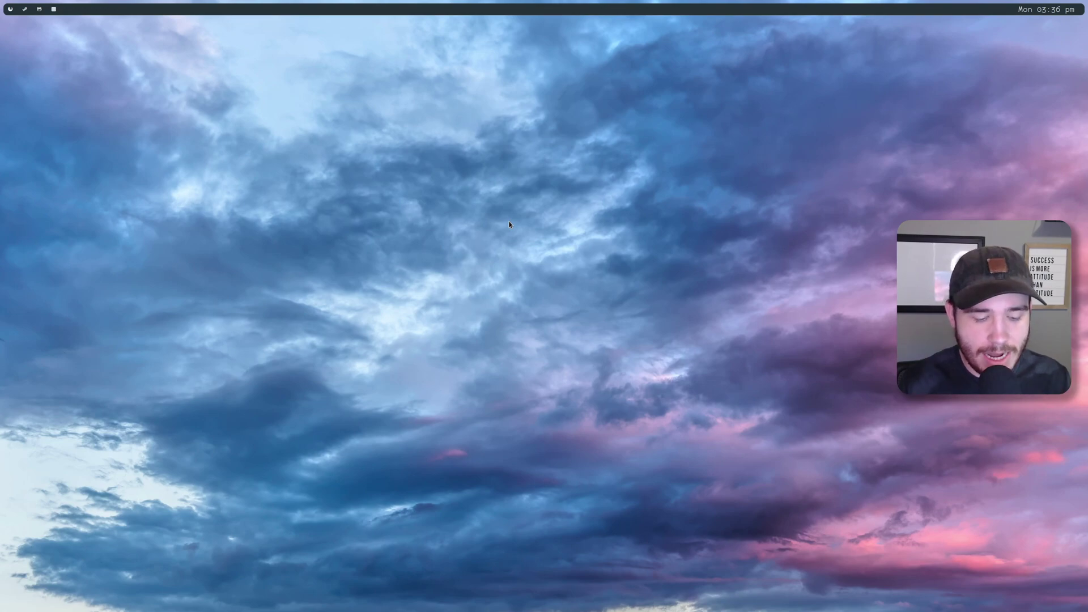
key("super+Return")
key("super+Return")
key("super+Return")
key("super+q")
key("super+q")
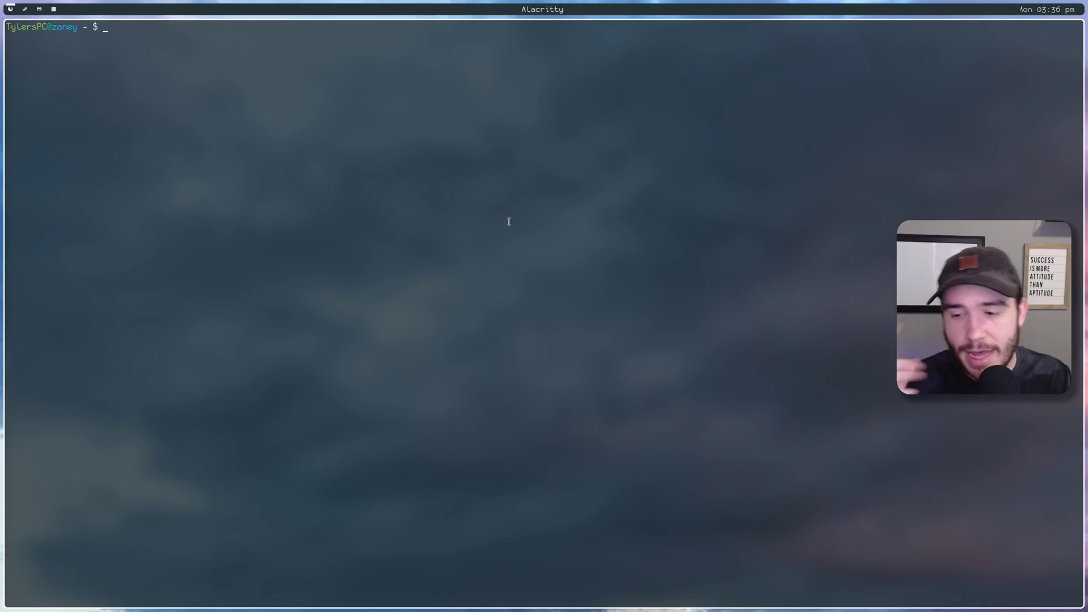
Open .xinitrc in vim, highlight the picom compositor line 8, then close the window
type("vim .xinitrc")
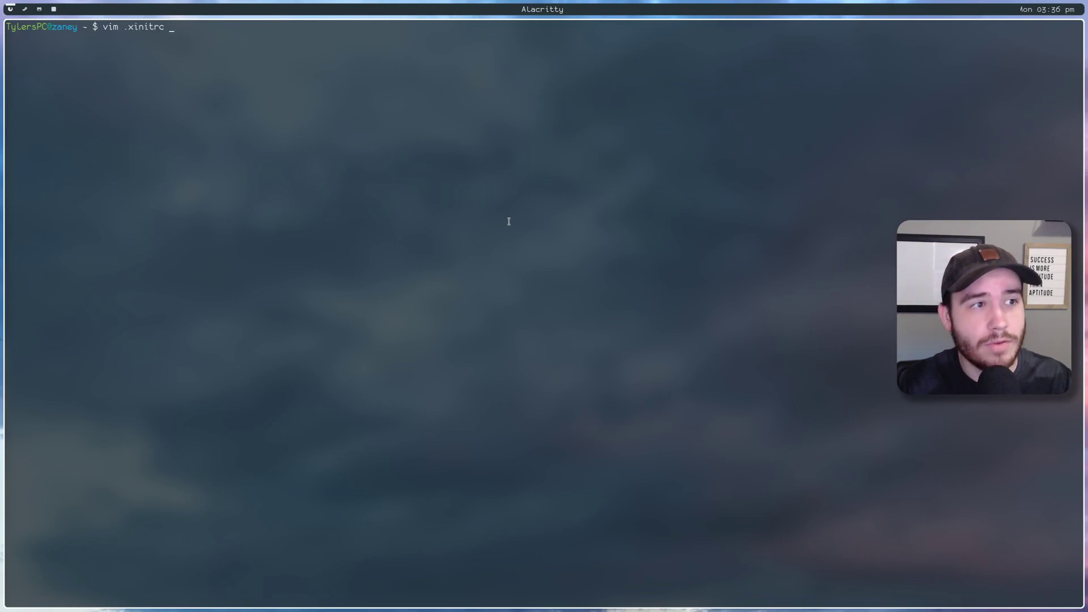
key("Return")
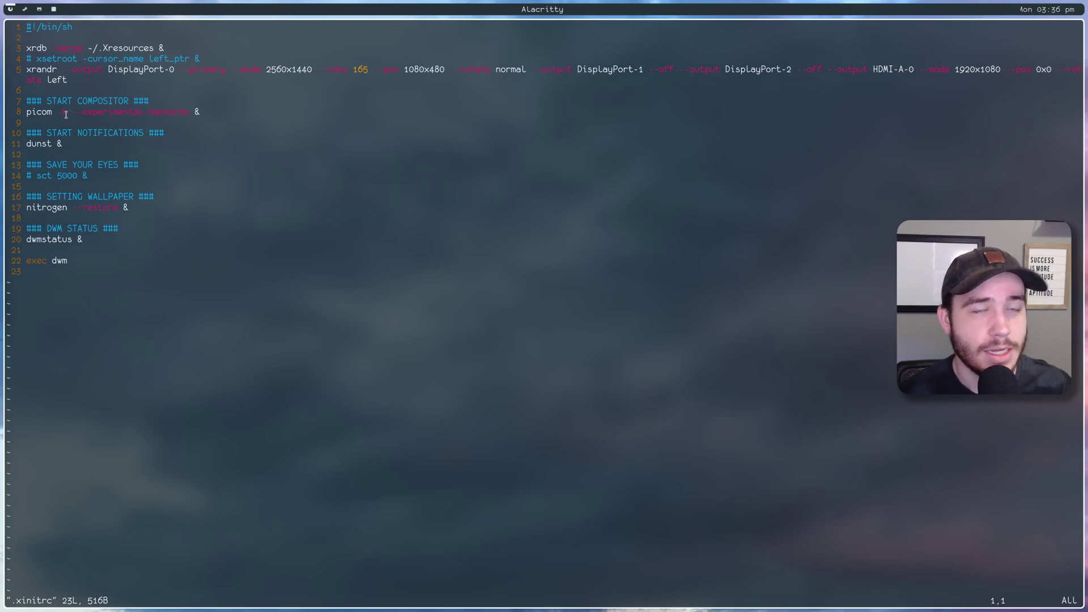
left_click_drag(26, 113, 164, 110)
left_click(164, 111)
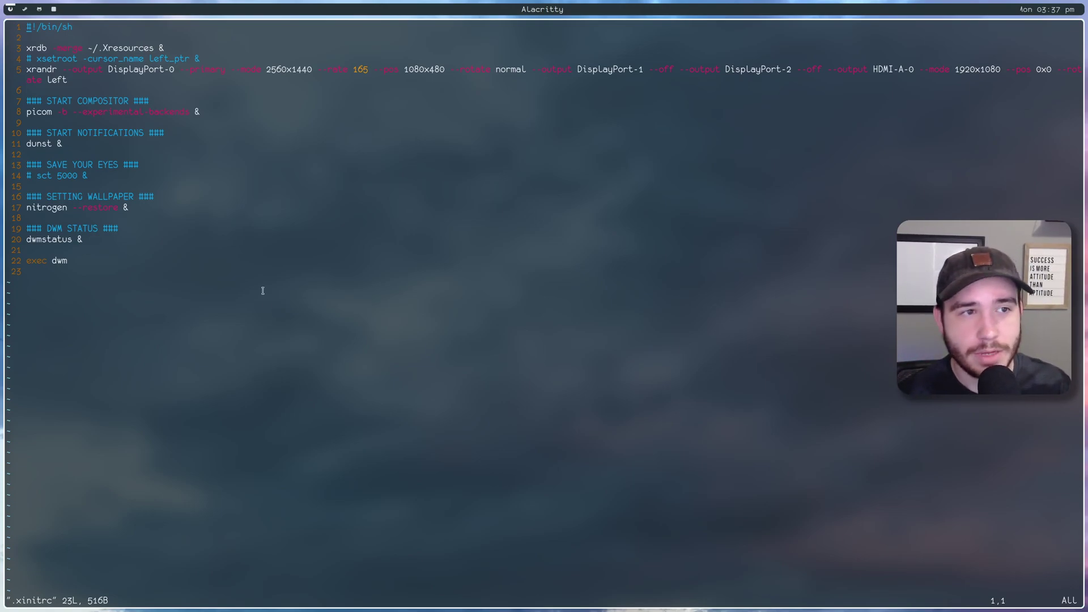
left_click_drag(27, 112, 192, 112)
left_click(193, 111)
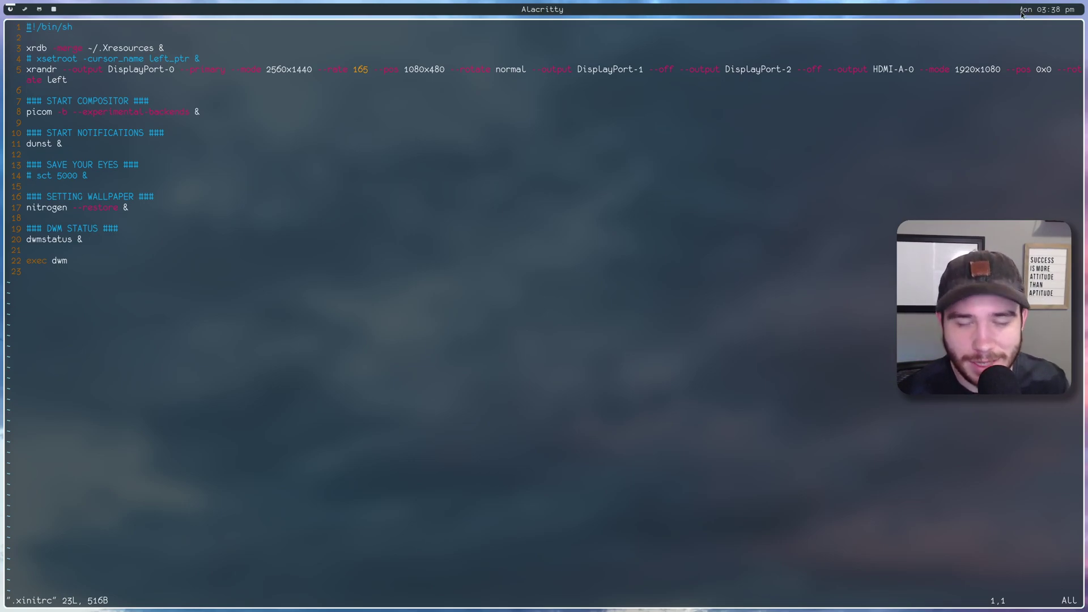
key("super+shift+c")
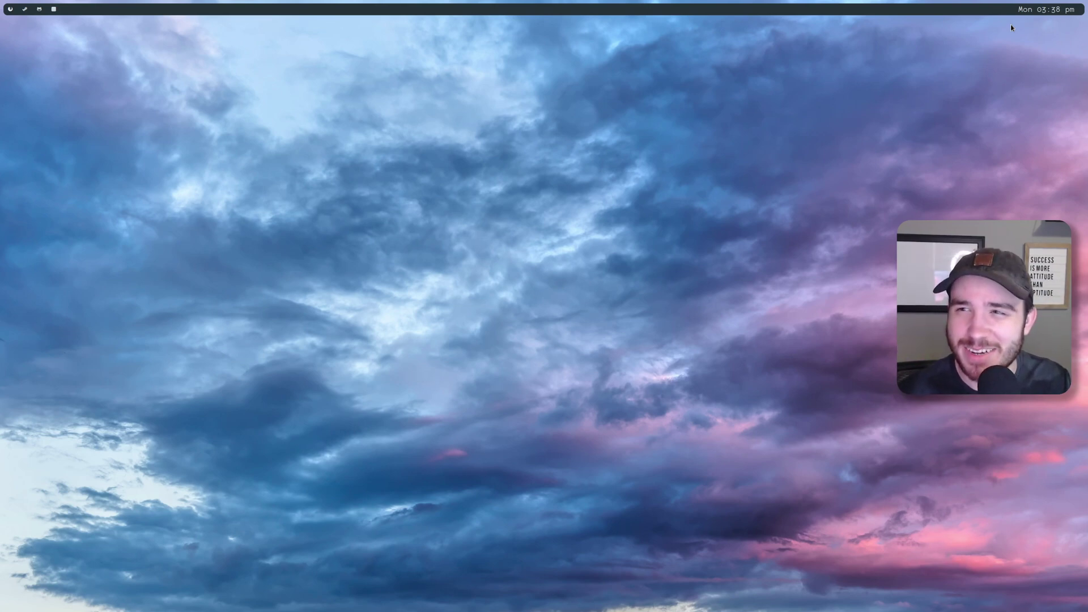
key("super+w")
key("super+q")
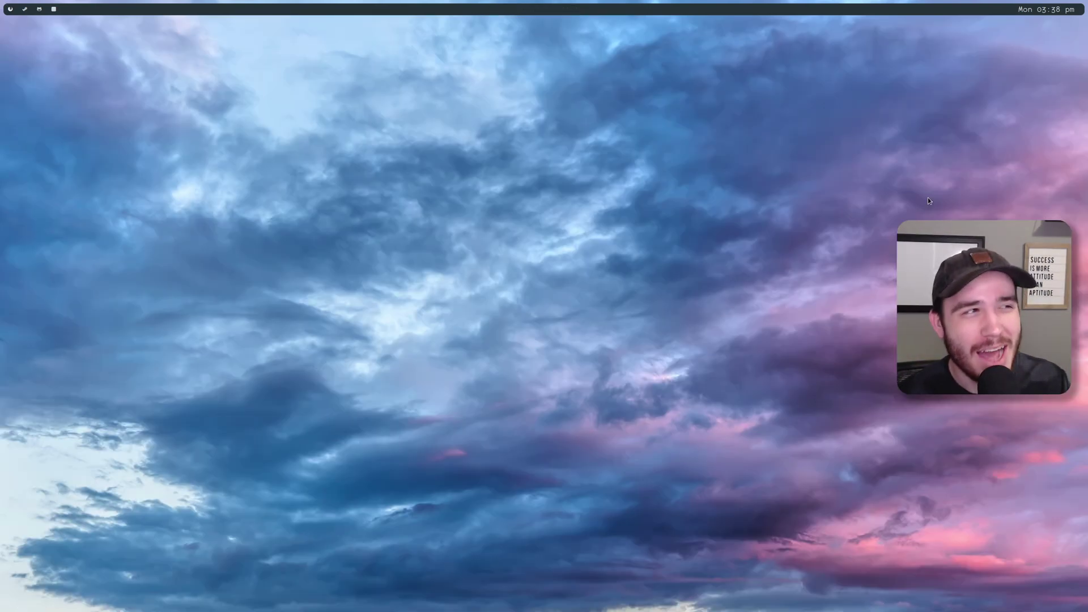
key("super+Return")
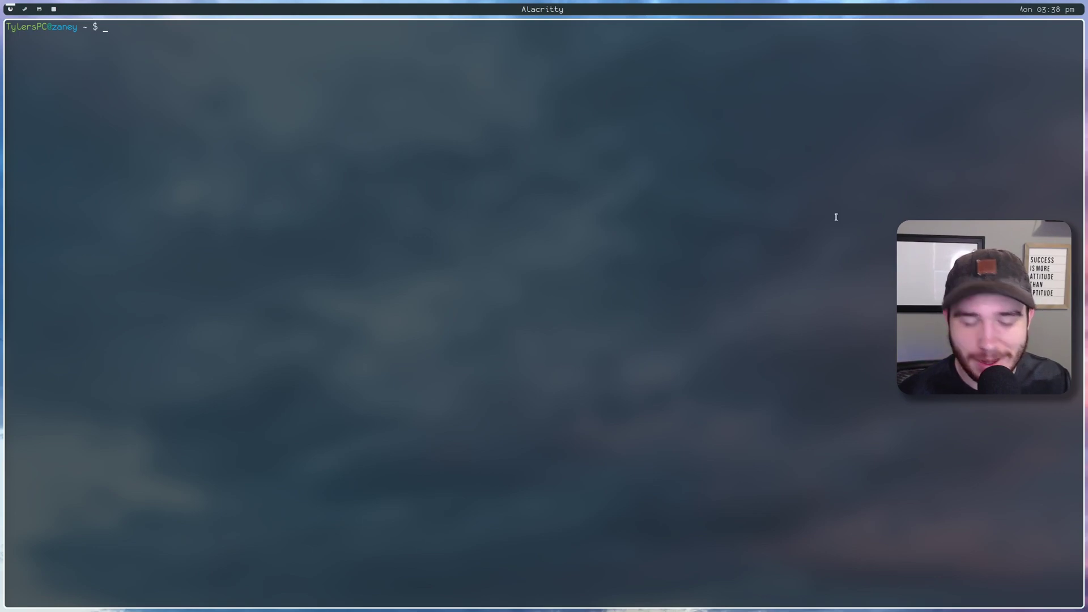
key("super+q")
key("super+r")
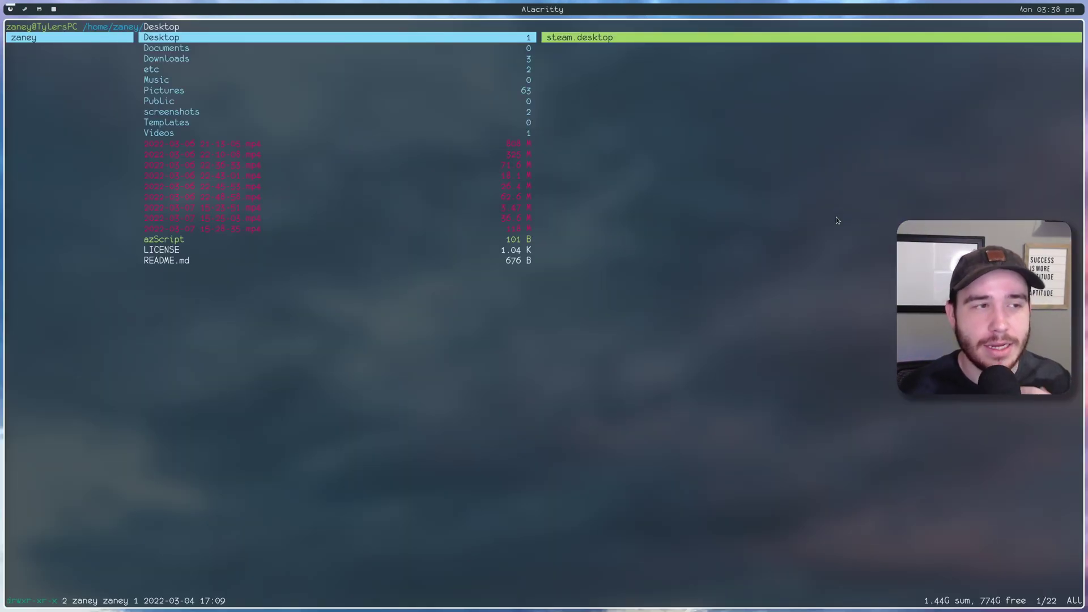
key("Down")
key("Down")
key("Down")
key("Down")
key("Down")
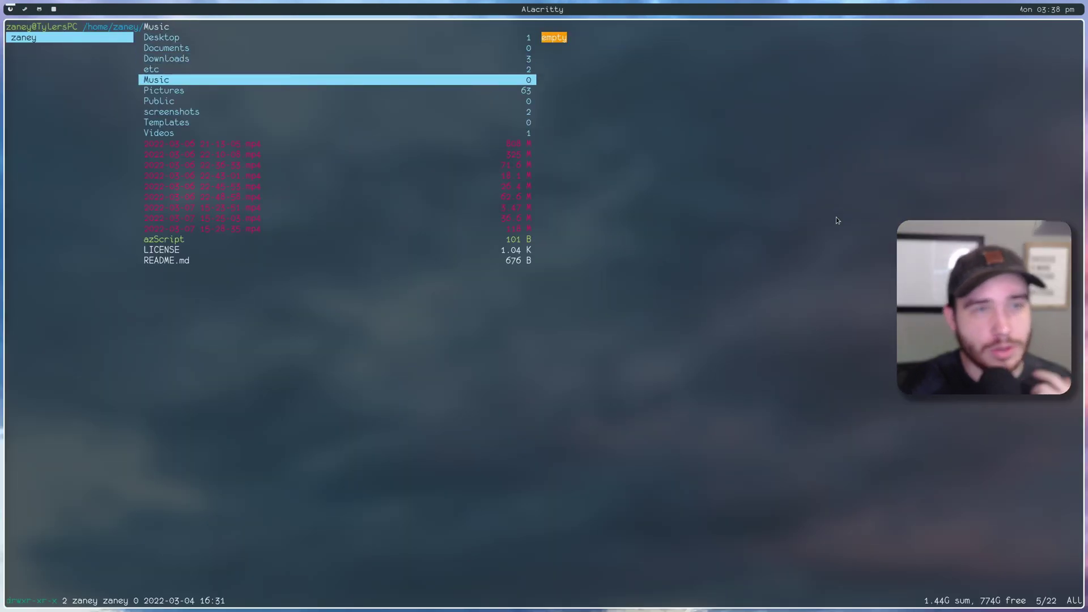
key("Down")
key("Down")
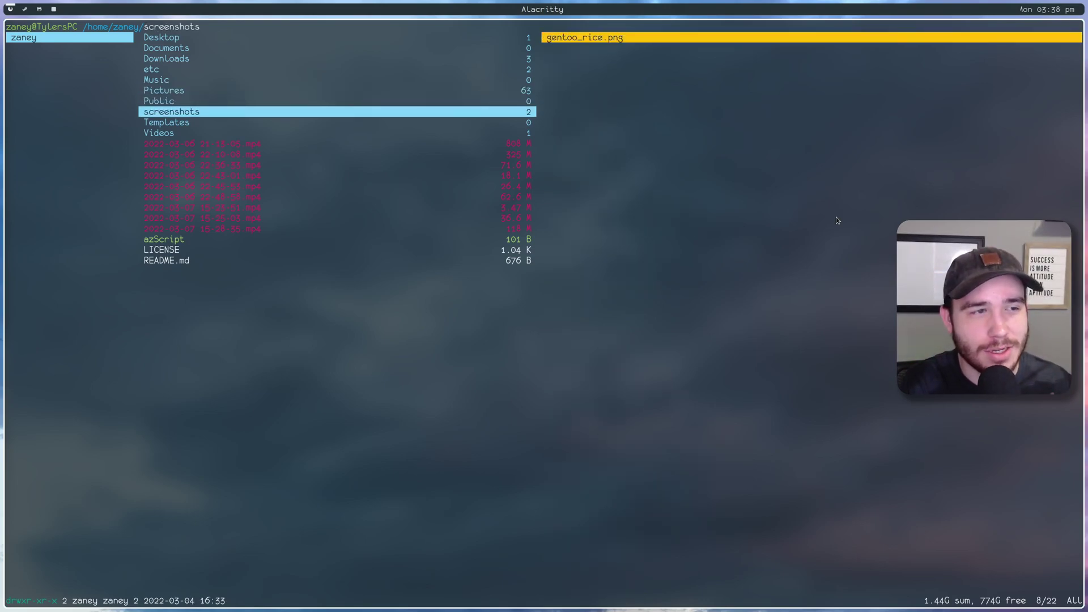
key("Down")
key("Down")
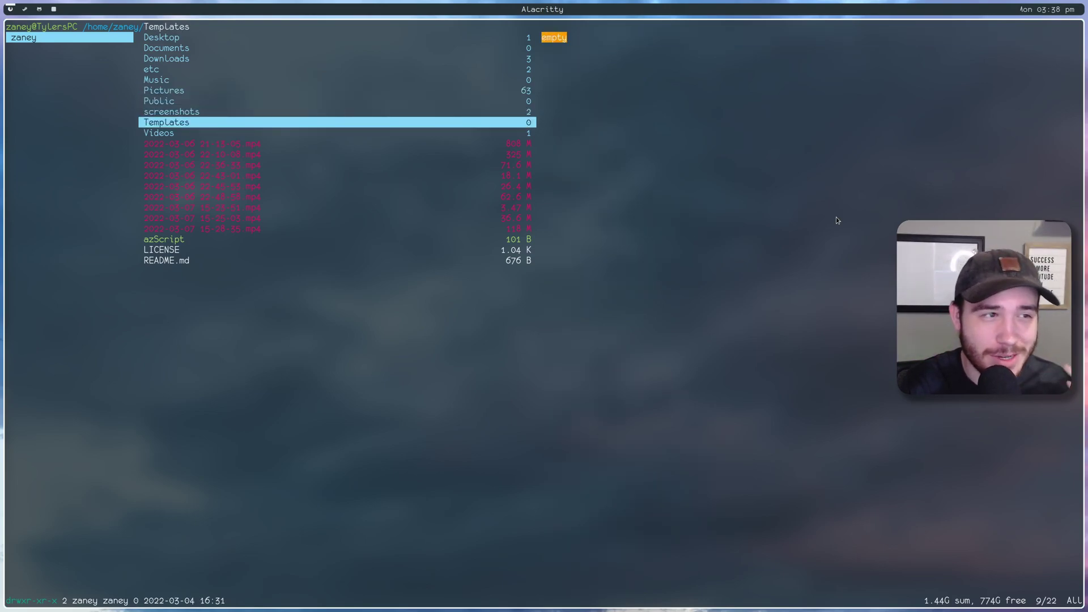
key("Down")
key("Up")
key("Up")
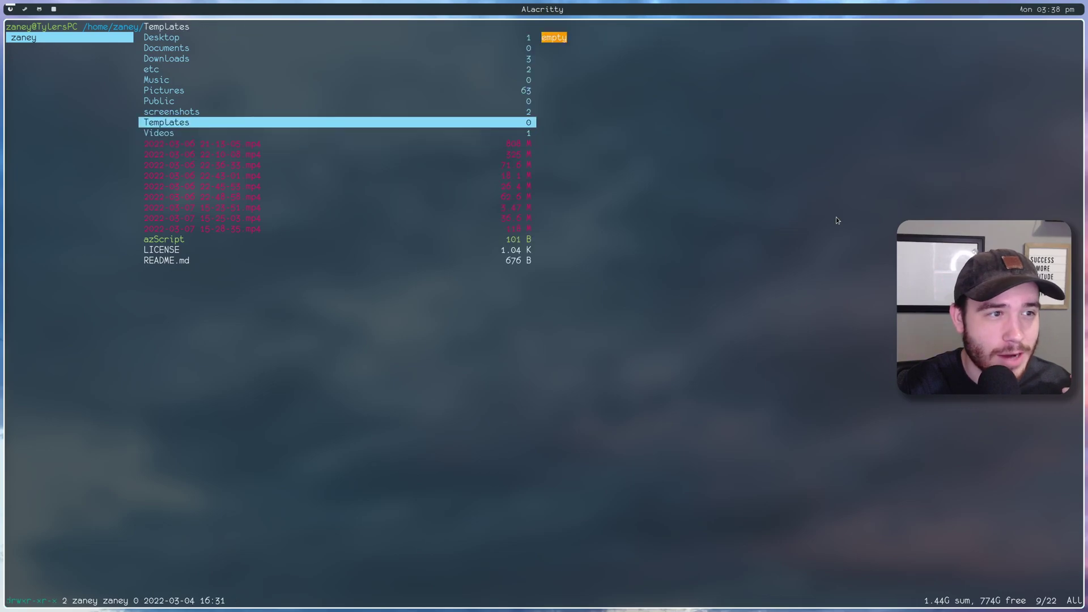
key("Up")
key("Up")
key("Up")
key("Up")
key("Down")
key("Right")
key("Down")
key("Down")
key("Down")
key("Down")
key("Up")
key("Up")
key("Up")
key("Up")
key("colon")
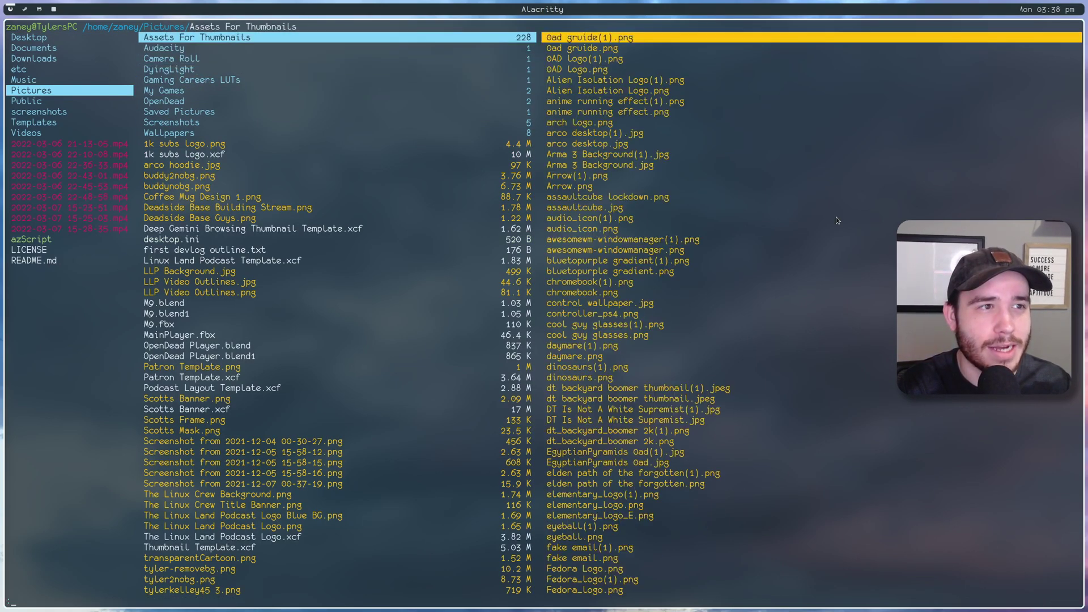
type("lll")
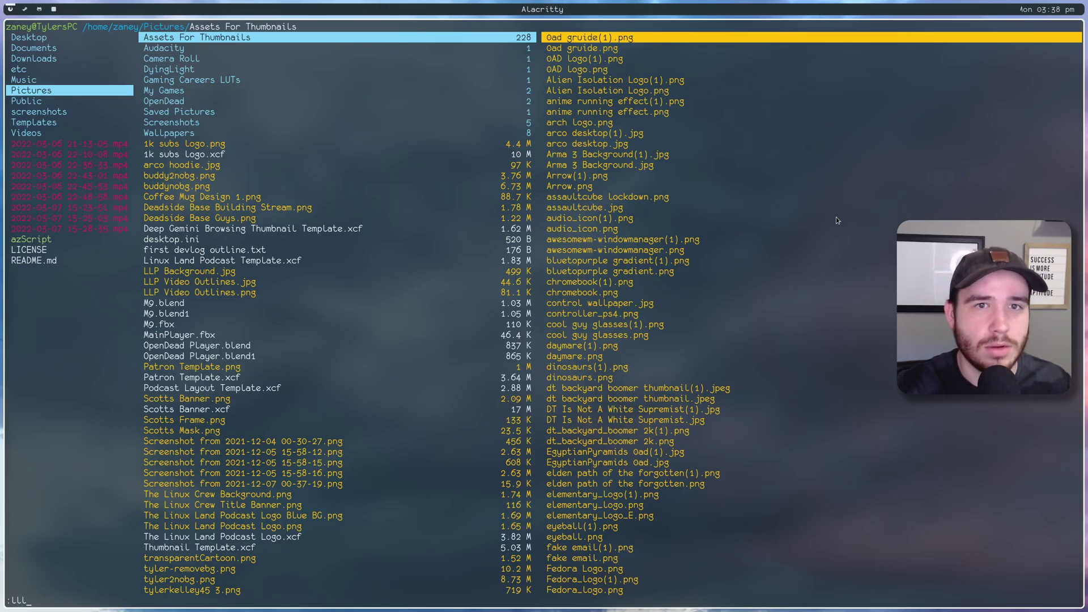
type("jlj")
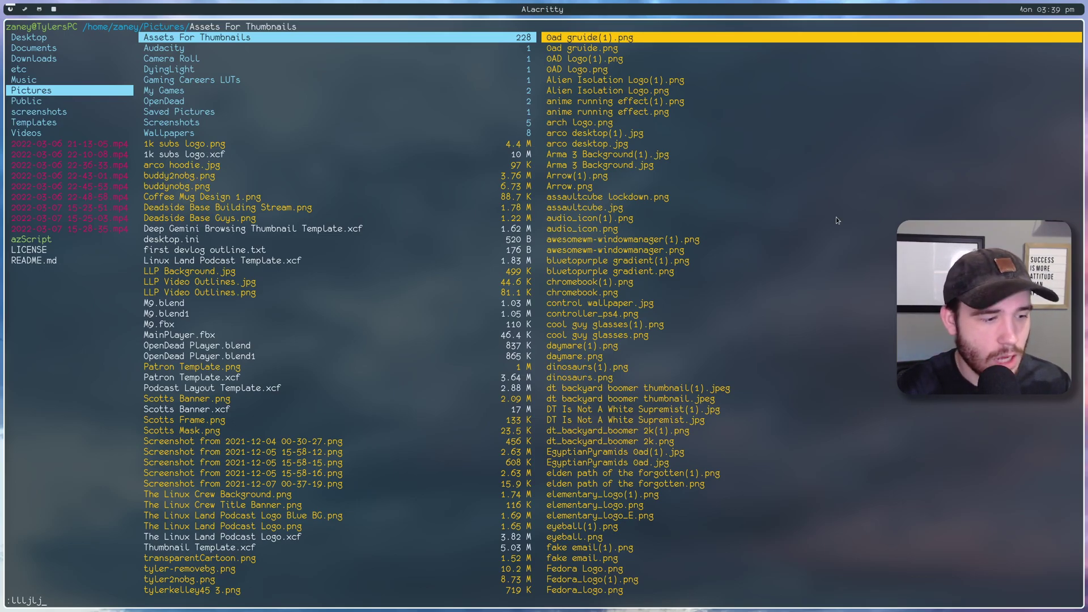
key("Escape")
key("j")
key("k")
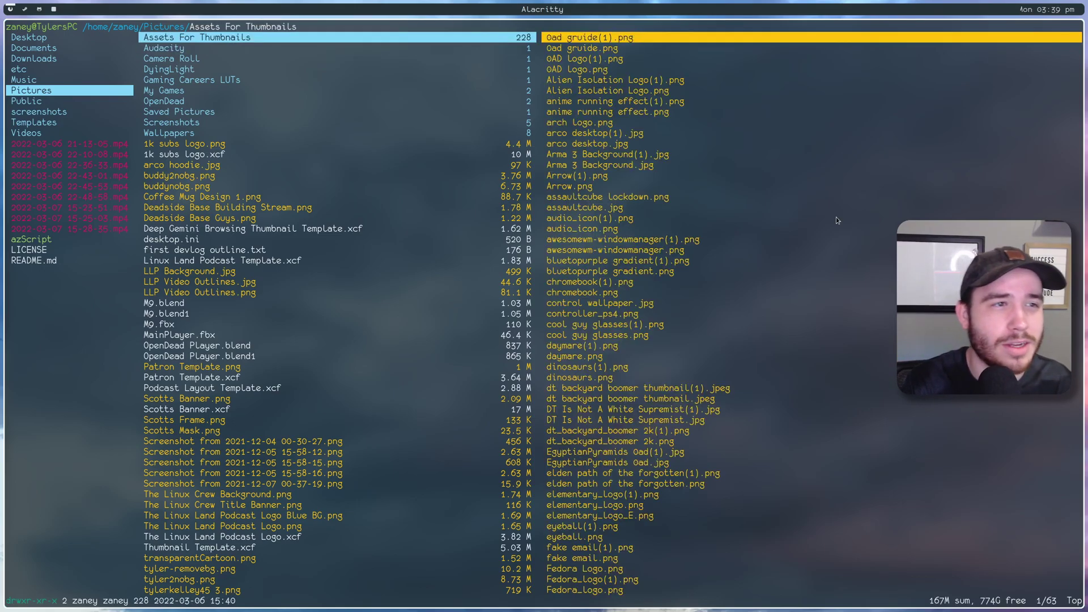
key("l")
key("j")
key("j")
key("j")
key("j")
key("j")
key("j")
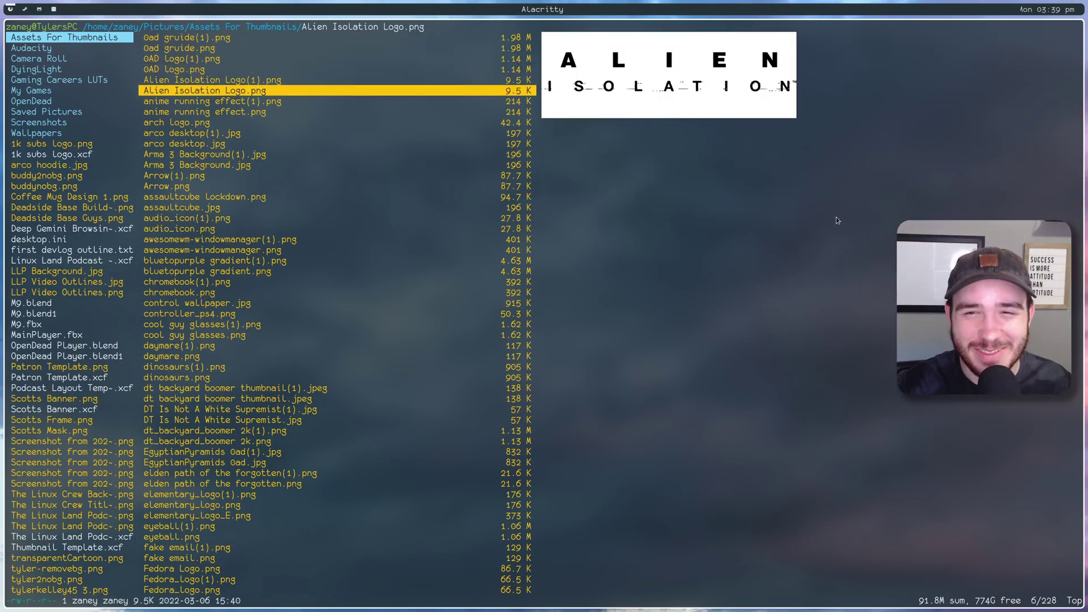
key("j")
key("j")
key("j")
key("j")
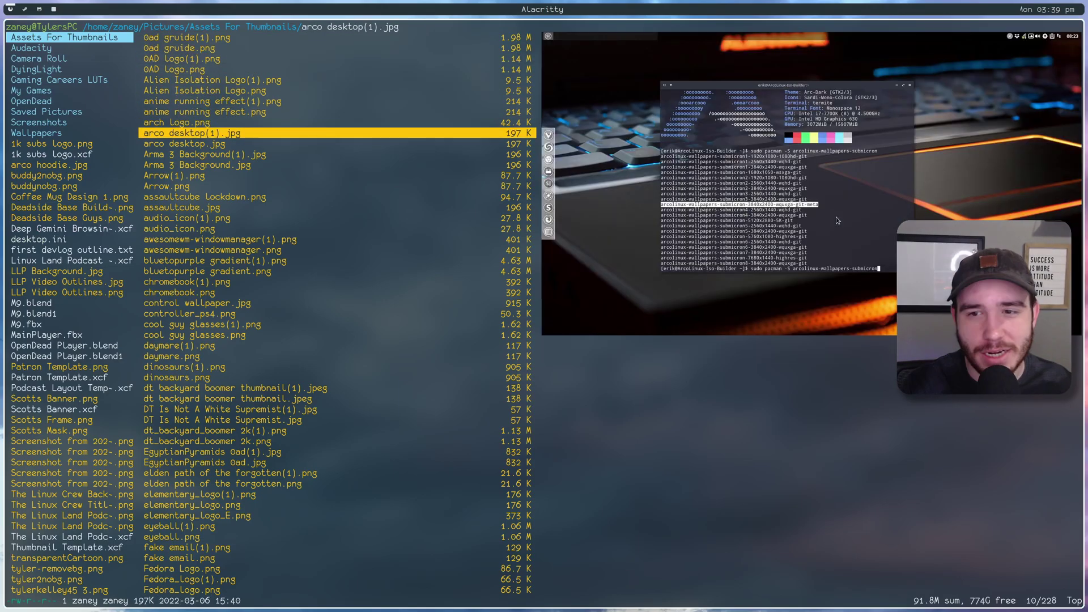
key("j")
key("j")
key("j")
key("j")
key("j")
key("j")
key("j")
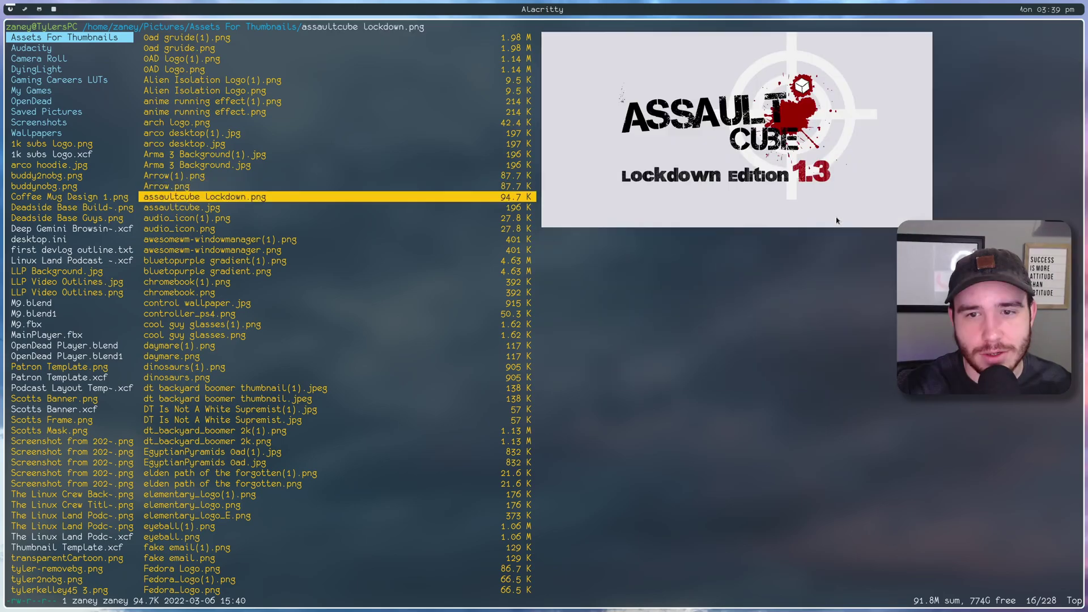
key("k")
key("k")
key("k")
key("k")
key("k")
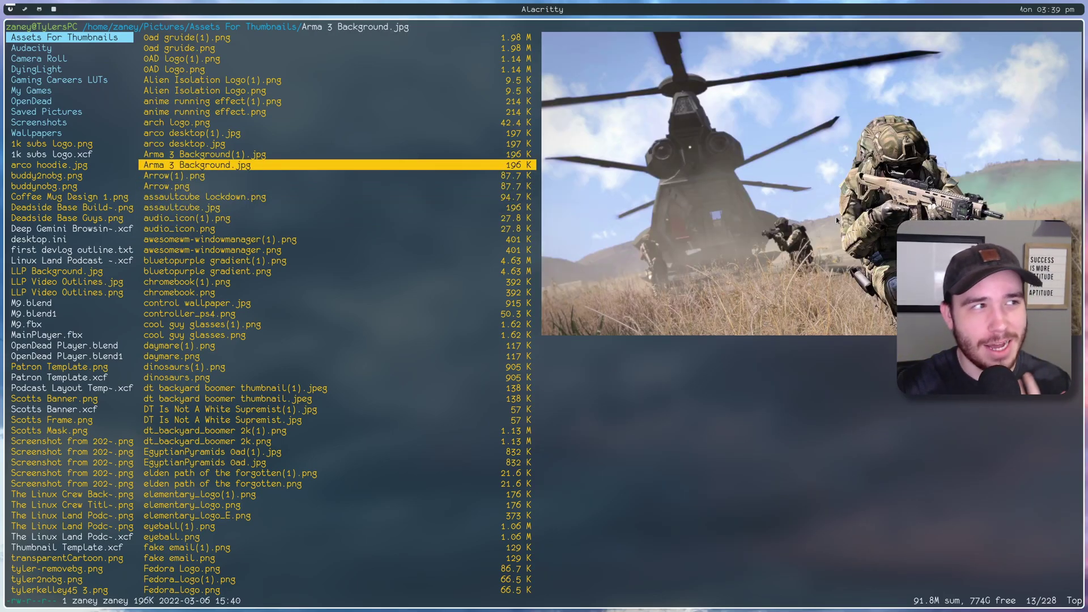
key("q")
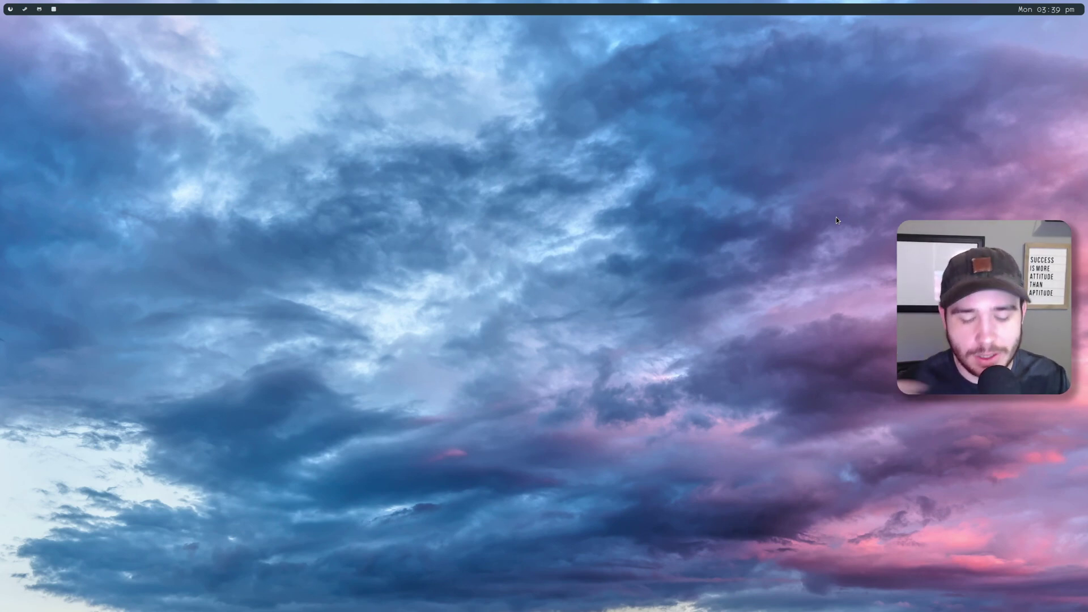
Open .xinitrc in vim in a fresh terminal, step to the xrdb line, then close it
key("super+Return")
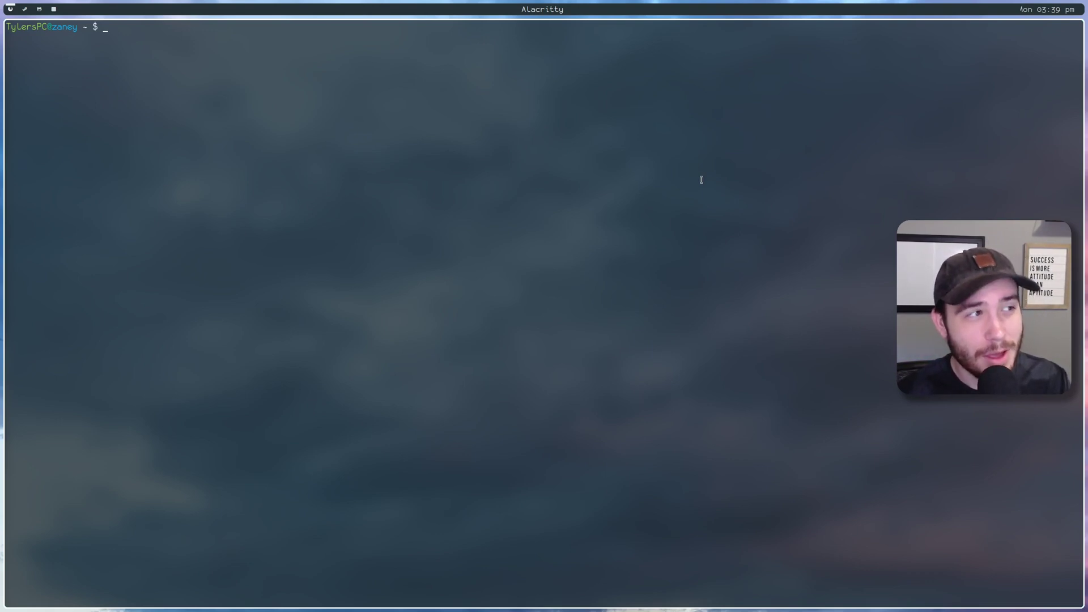
key("super+q")
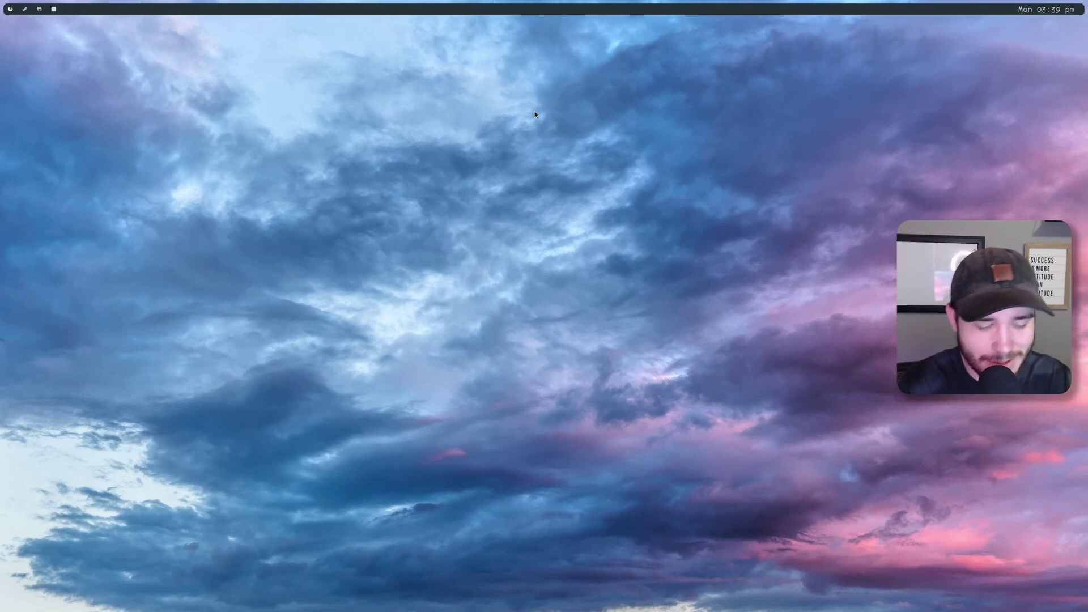
key("super+Return")
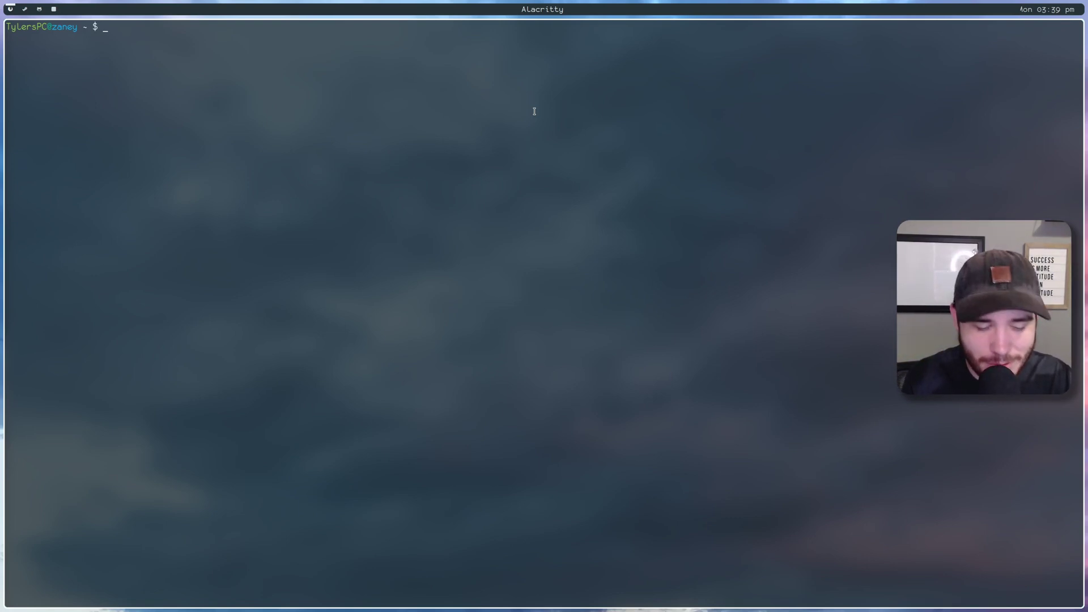
type("vim .xinitrc")
key("Return")
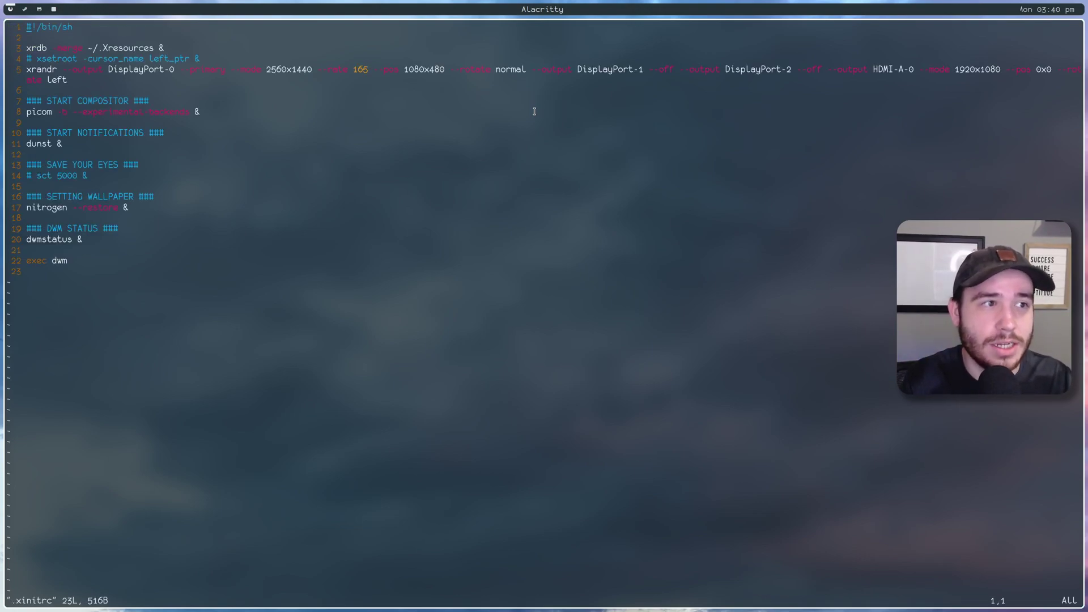
key("j")
key("j")
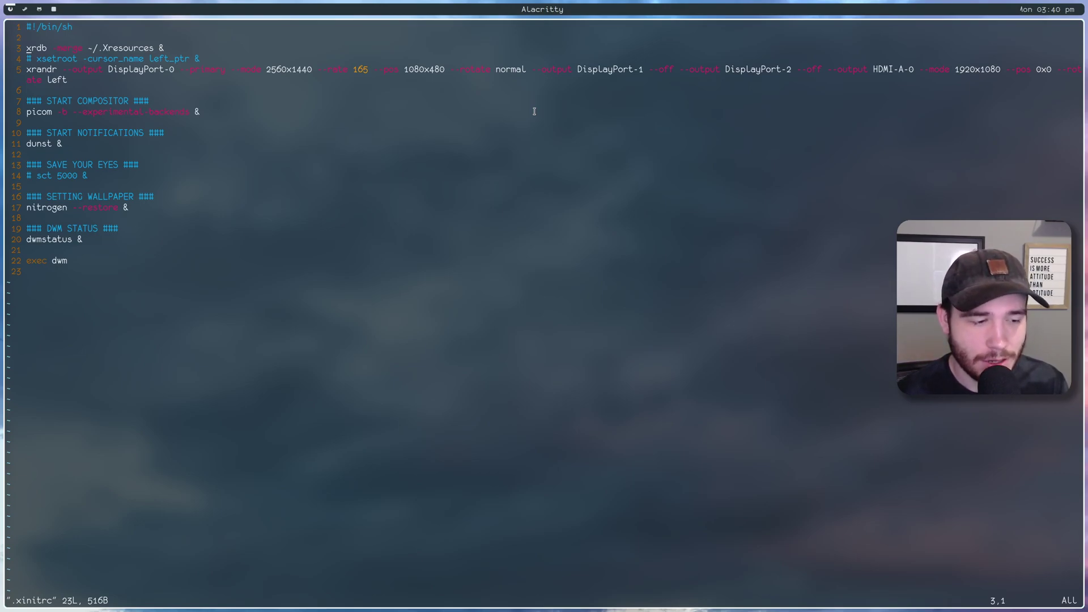
key("super+shift+c")
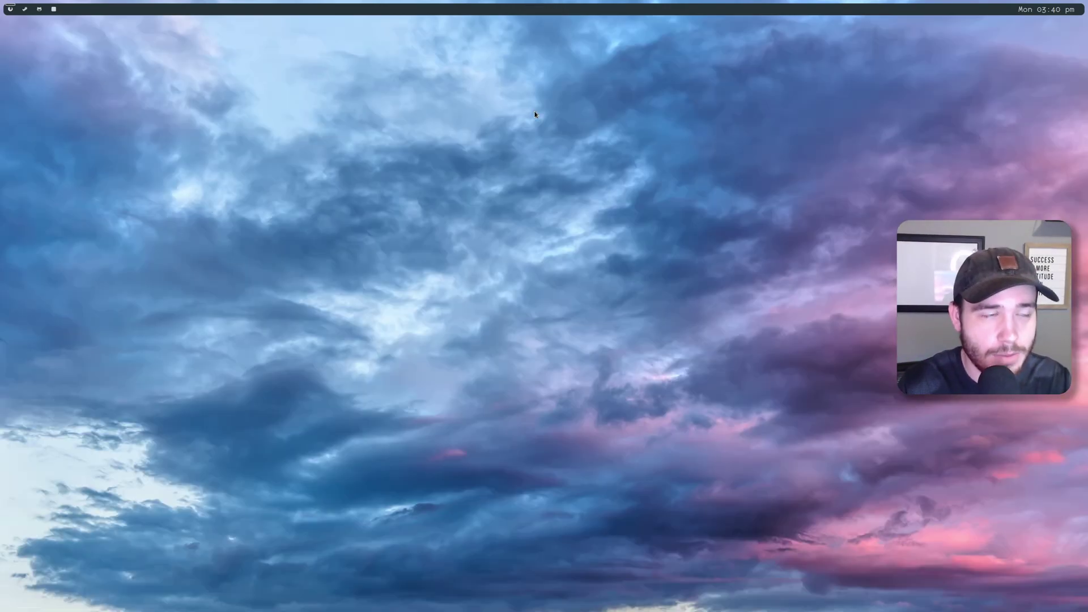
Open and close a spare terminal, then launch Firefox with the Super+B browser binding
key("super+grave")
key("super+grave")
key("super+Return")
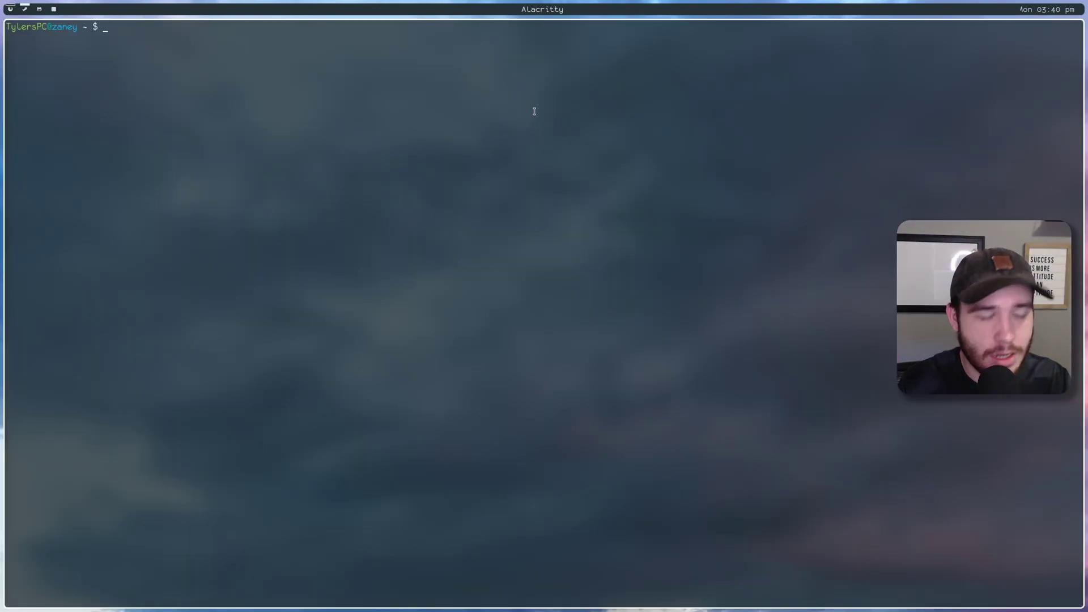
key("super+shift+c")
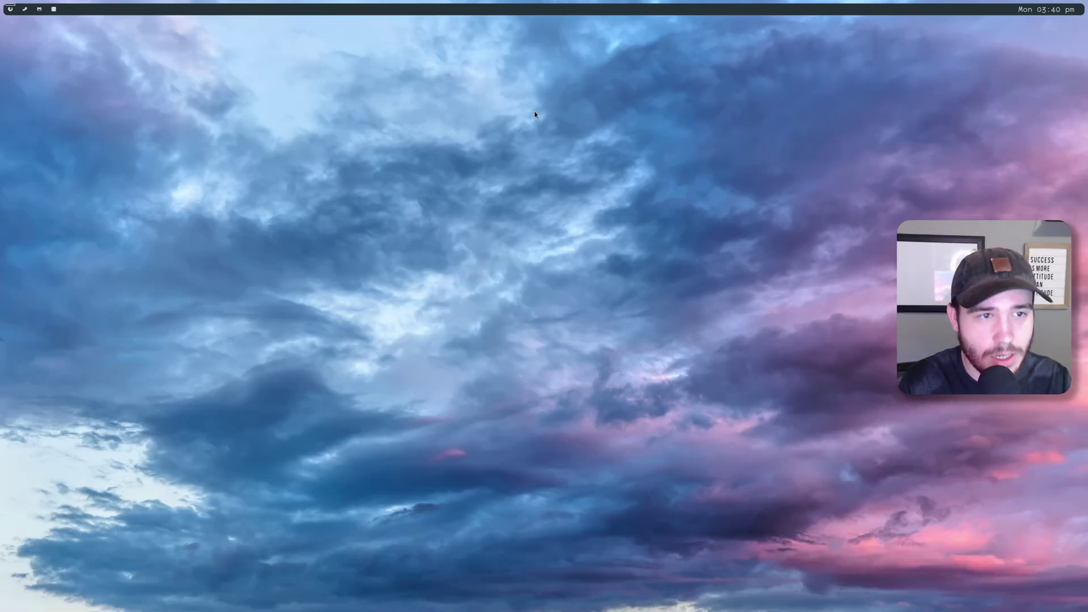
key("super+b")
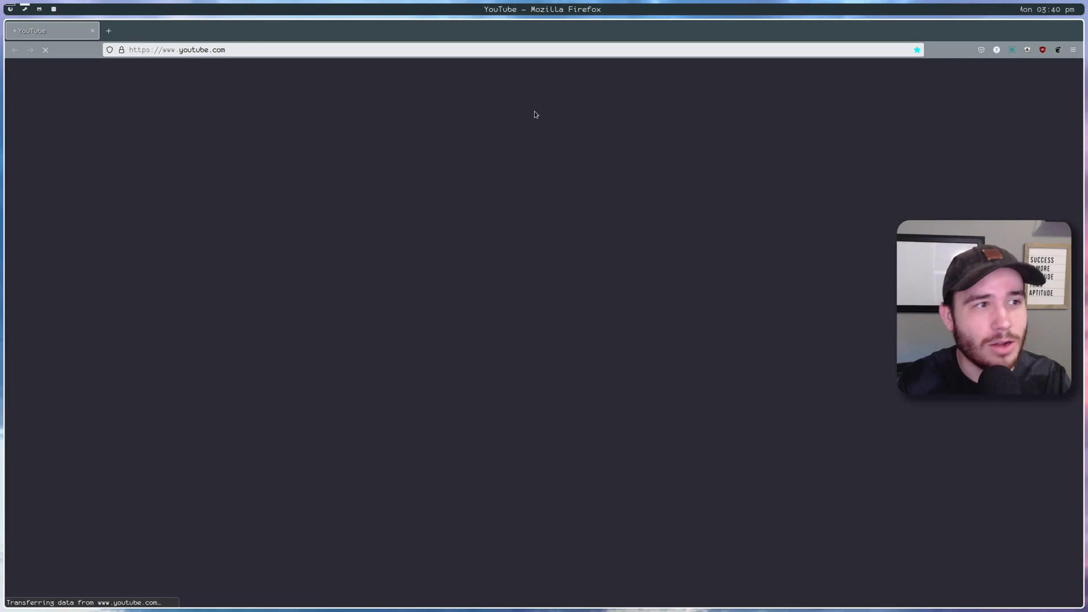
Search 'ly display manager' from the address bar and open the fairyglade/ly GitHub repository
left_click(220, 49)
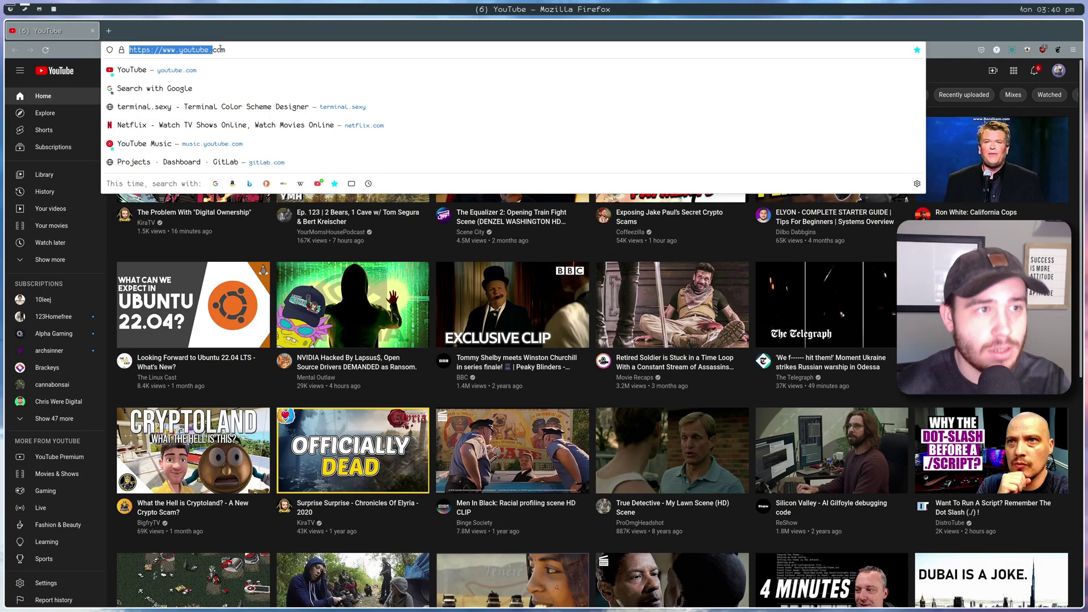
left_click(220, 49)
key("ctrl+a")
type("ly")
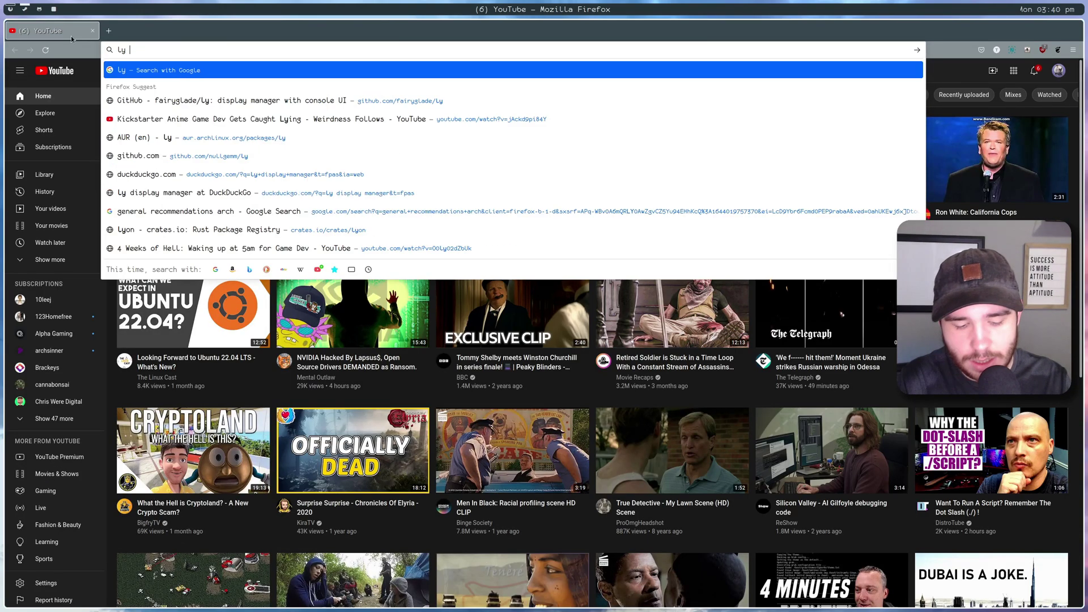
type(" displ")
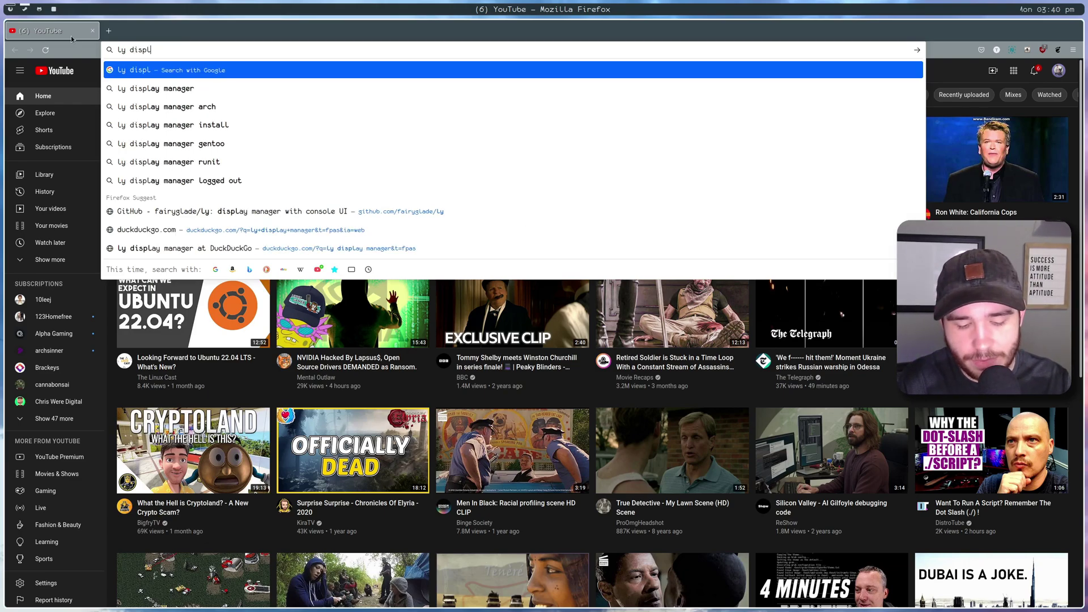
key("Down")
key("Return")
left_click(158, 153)
Scroll through the Ly readme and highlight the phrase 'a TUI display manager'
scroll(416, 296, "down", 3)
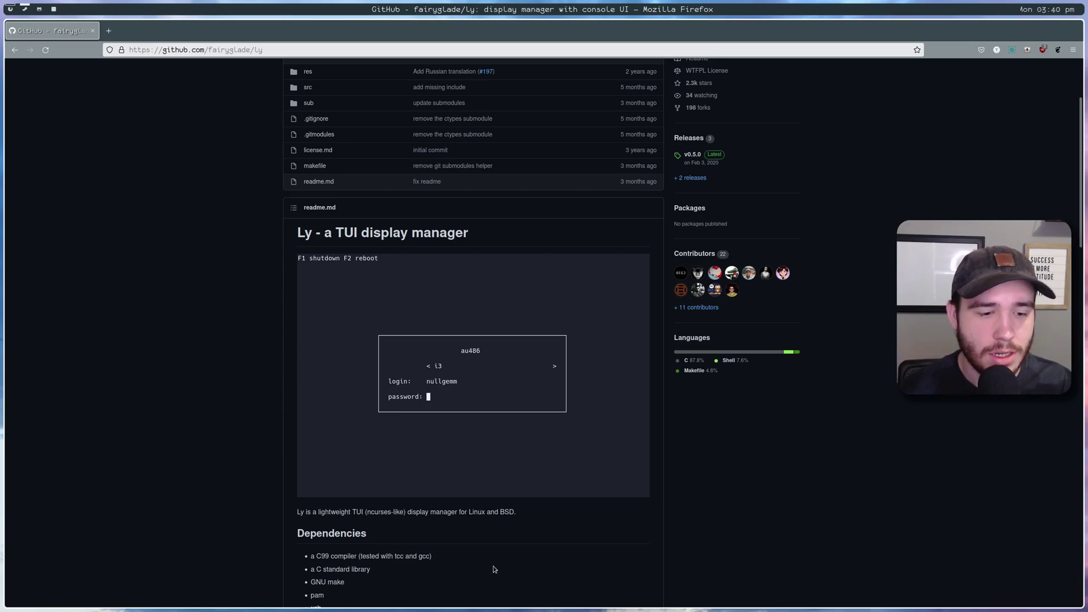
scroll(479, 576, "down", 5)
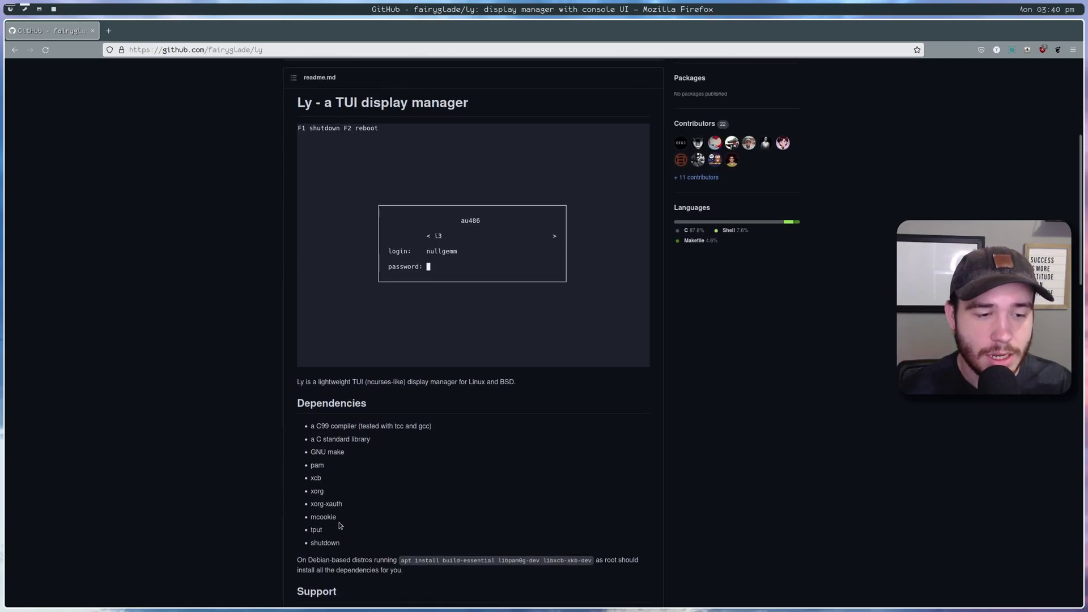
scroll(340, 526, "up", 6)
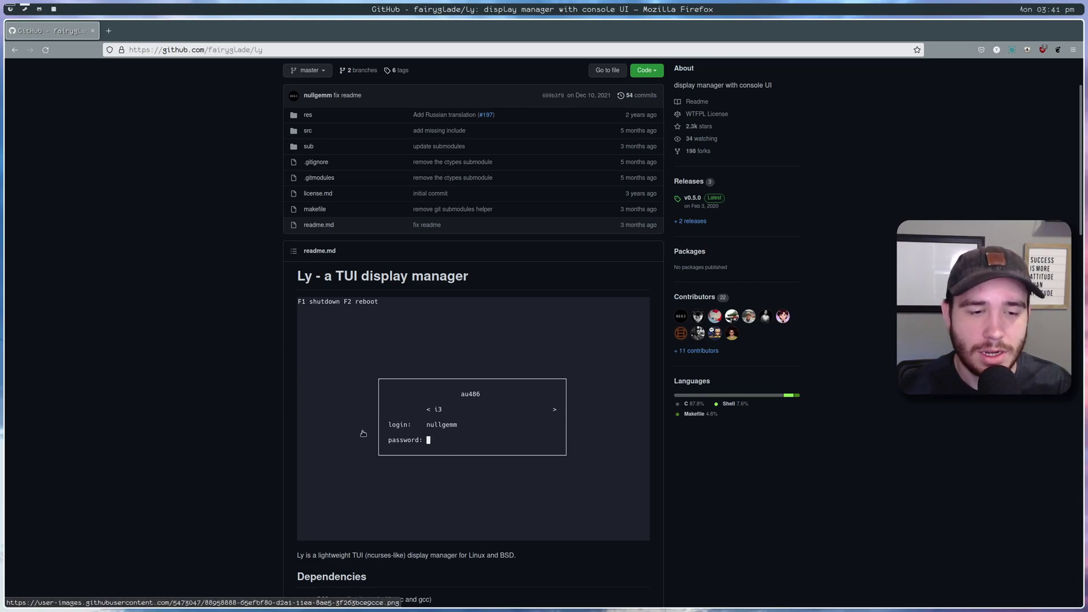
scroll(363, 434, "down", 15)
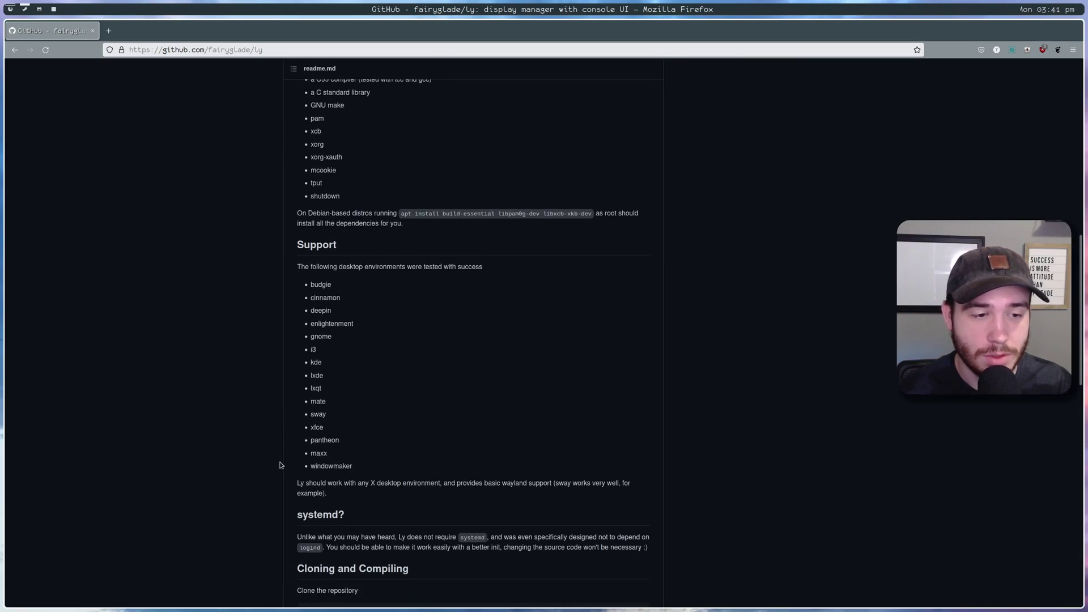
scroll(279, 465, "up", 14)
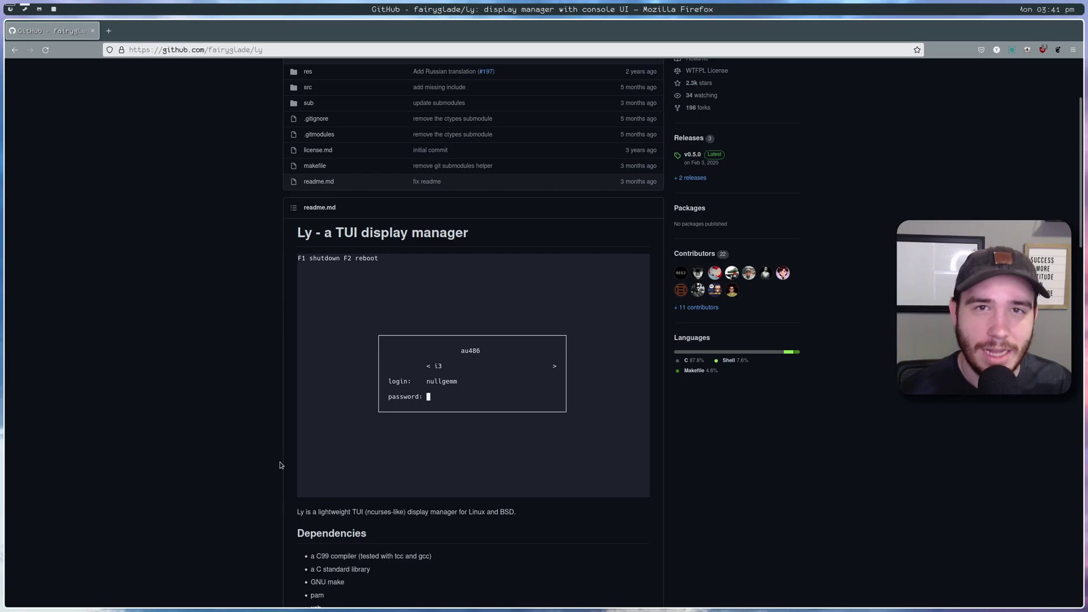
scroll(279, 465, "down", 4)
scroll(280, 465, "up", 5)
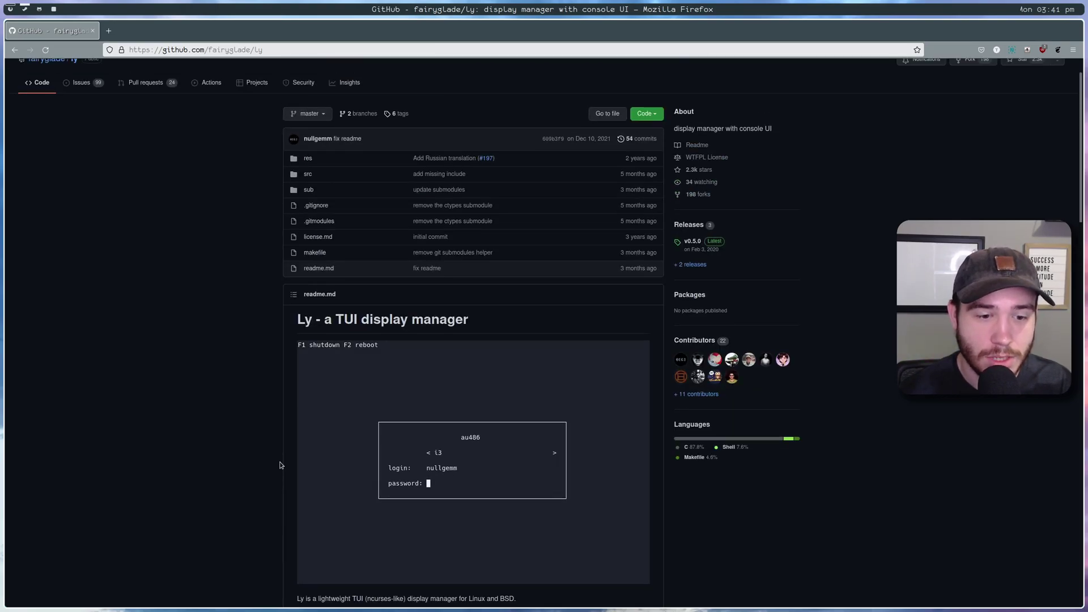
scroll(279, 465, "down", 10)
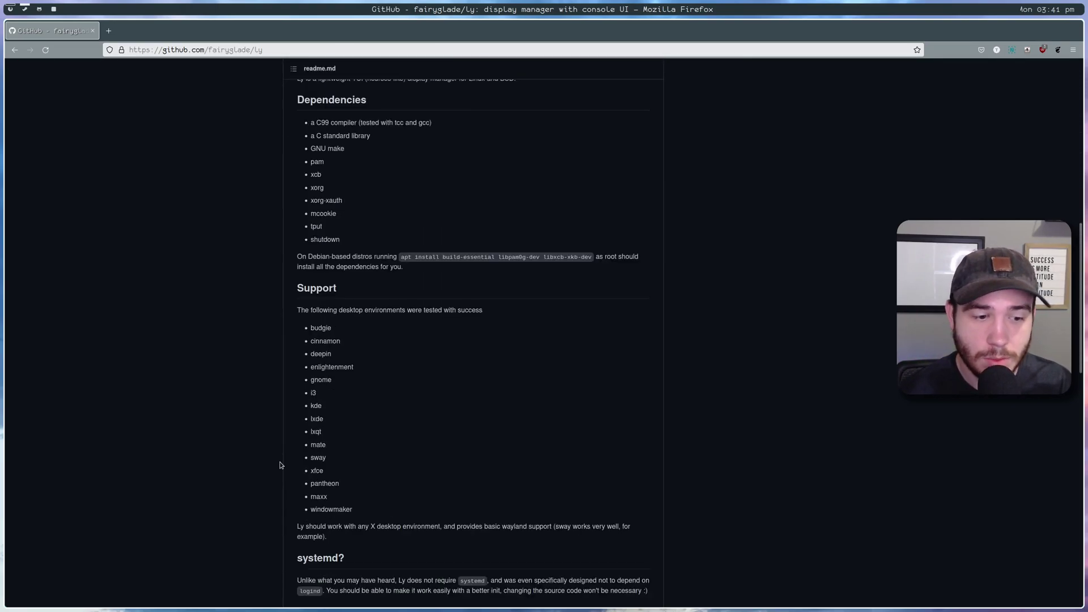
scroll(280, 465, "up", 10)
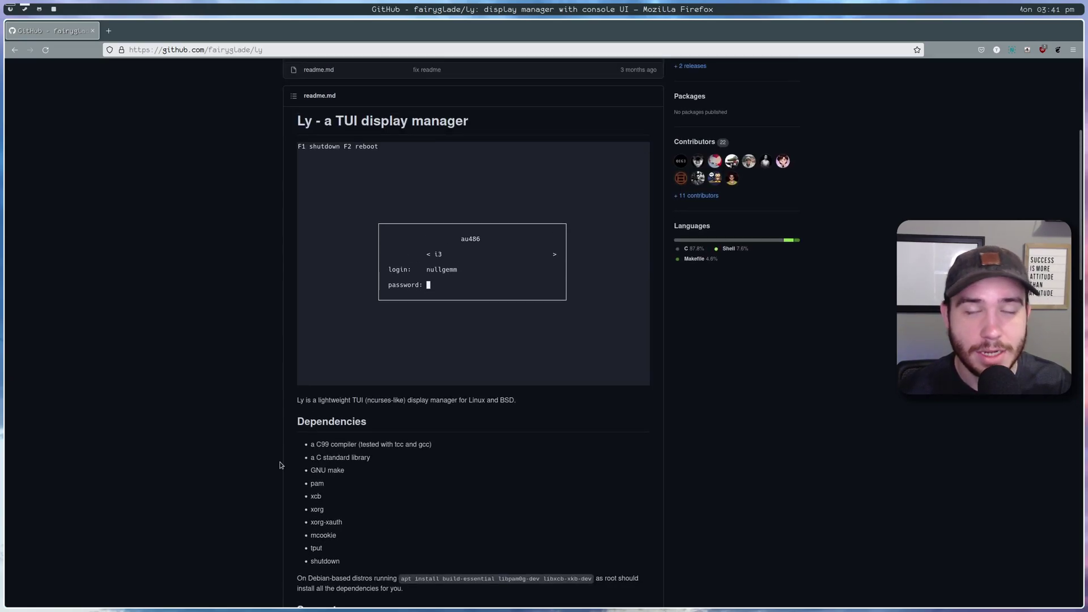
scroll(279, 465, "up", 3)
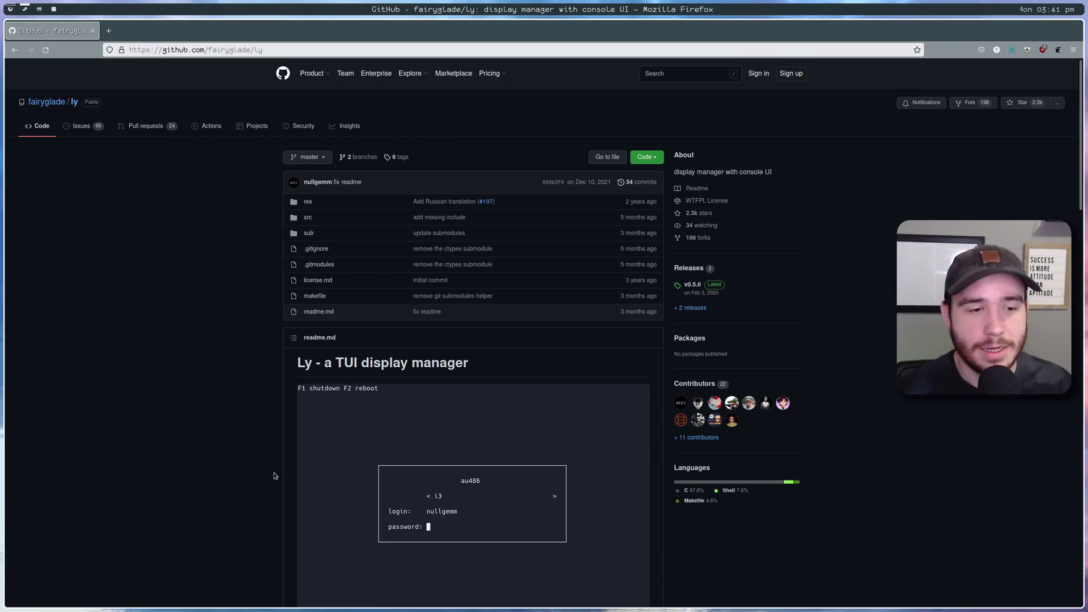
left_click_drag(328, 363, 475, 370)
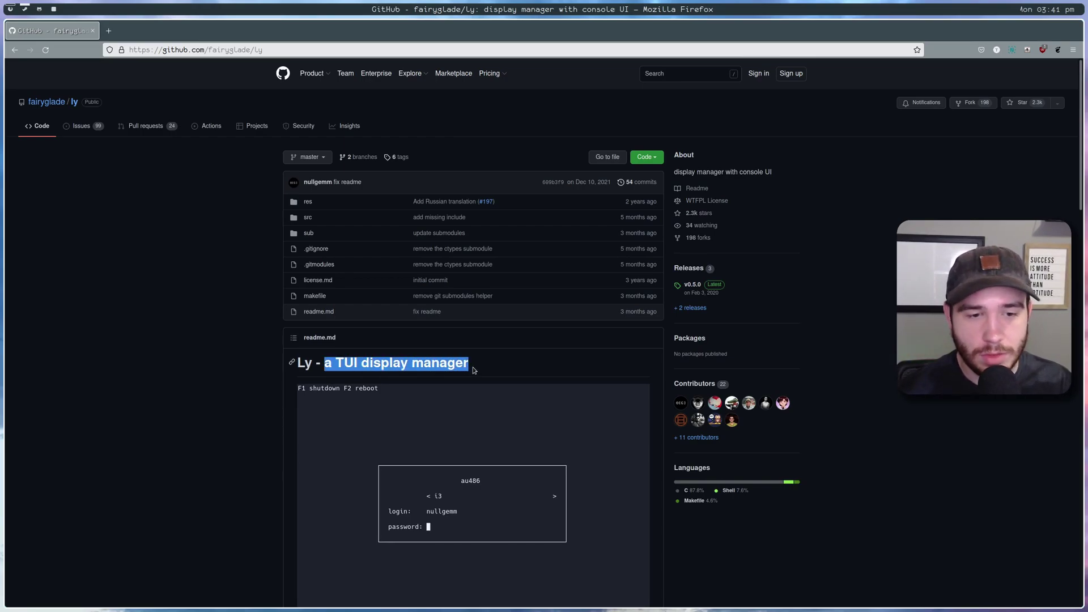
left_click(475, 370)
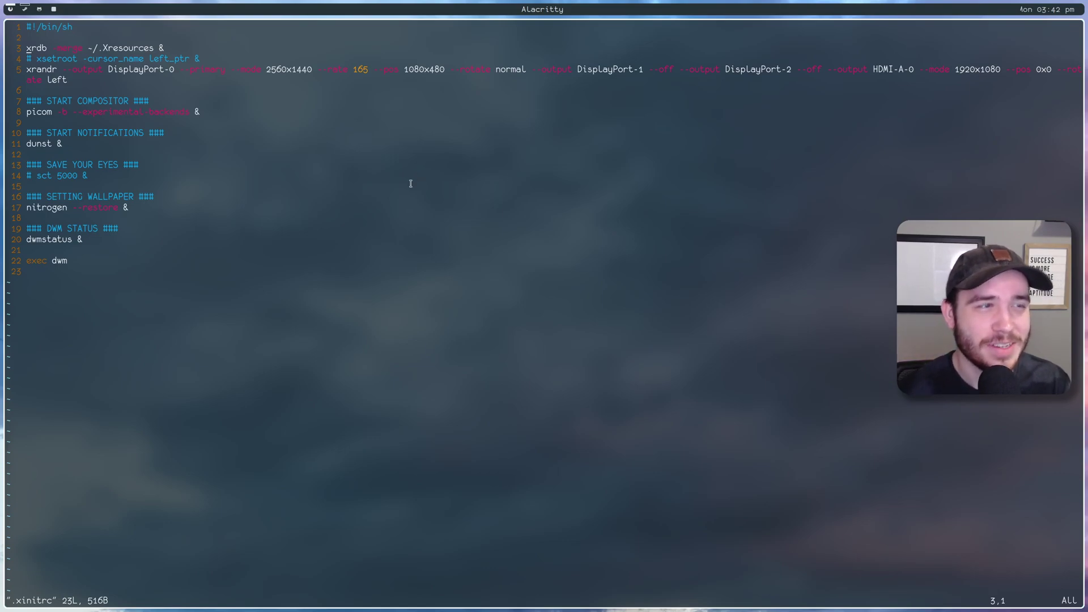
Step along the xrandr line to --primary and the 2560x1440 resolution, then close the vim window
key("k")
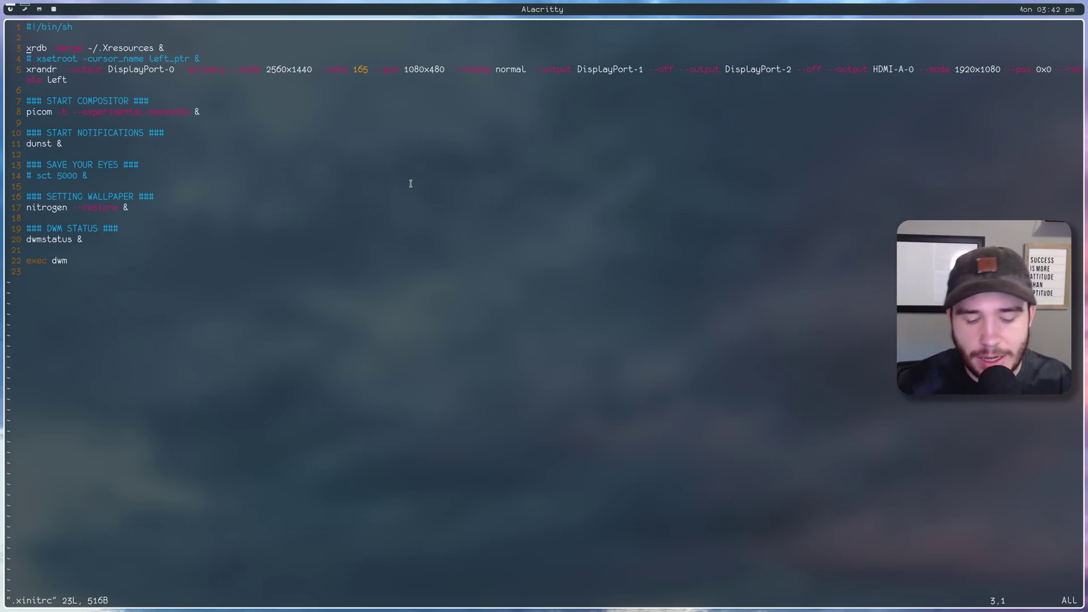
key("j")
key("j")
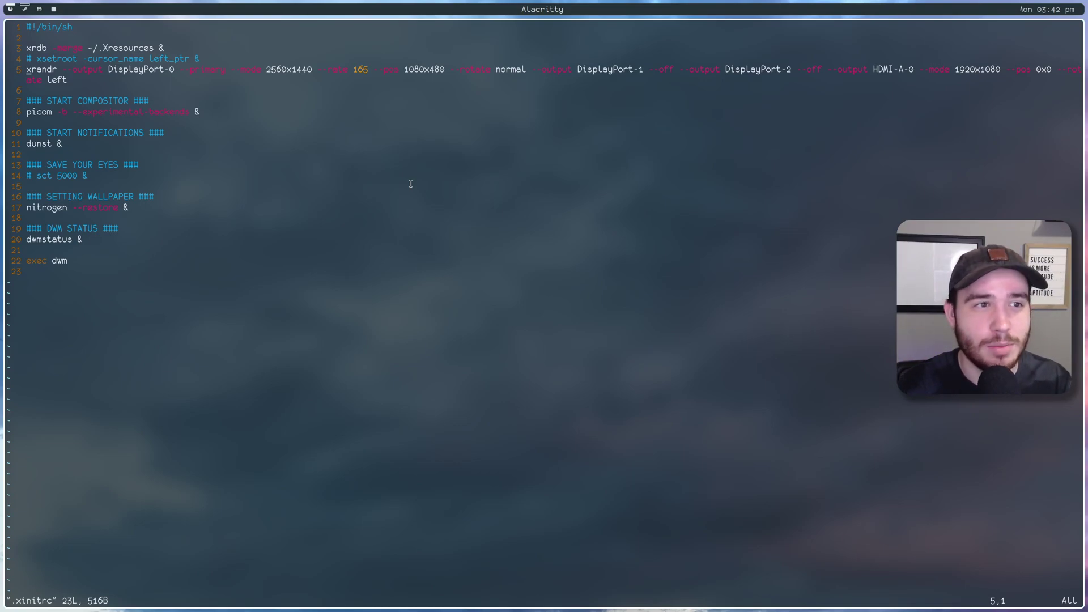
key("l")
key("l")
key("l")
key("l")
key("l")
key("l")
key("l")
key("l")
key("l")
key("l")
key("l")
key("l")
key("l")
key("l")
key("l")
key("l")
key("l")
key("l")
key("l")
key("l")
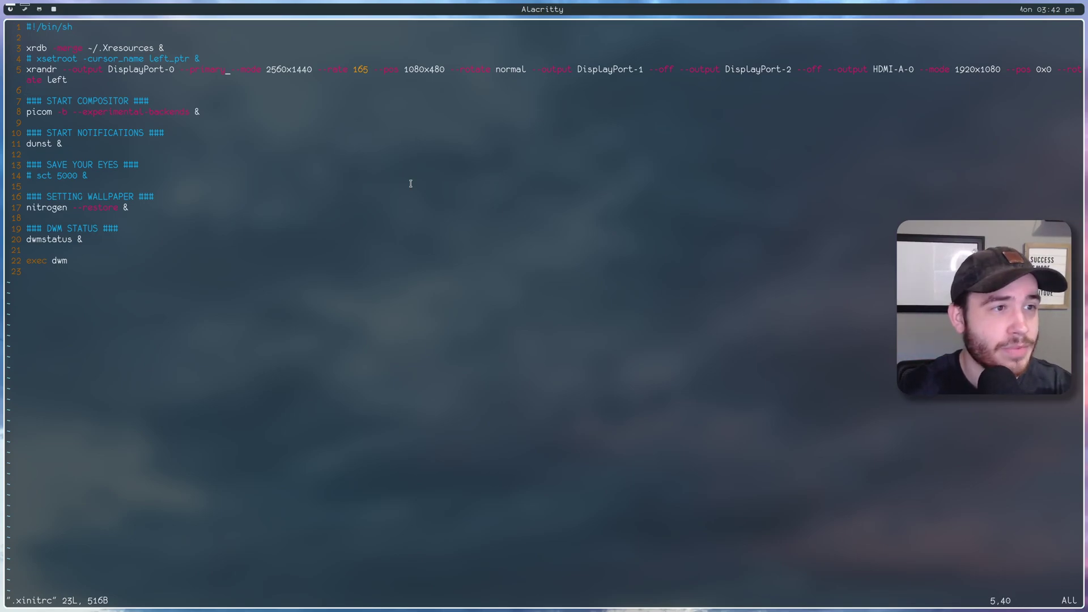
key("l")
key("l")
key("l")
key("l")
key("l")
key("l")
key("l")
key("l")
key("l")
key("l")
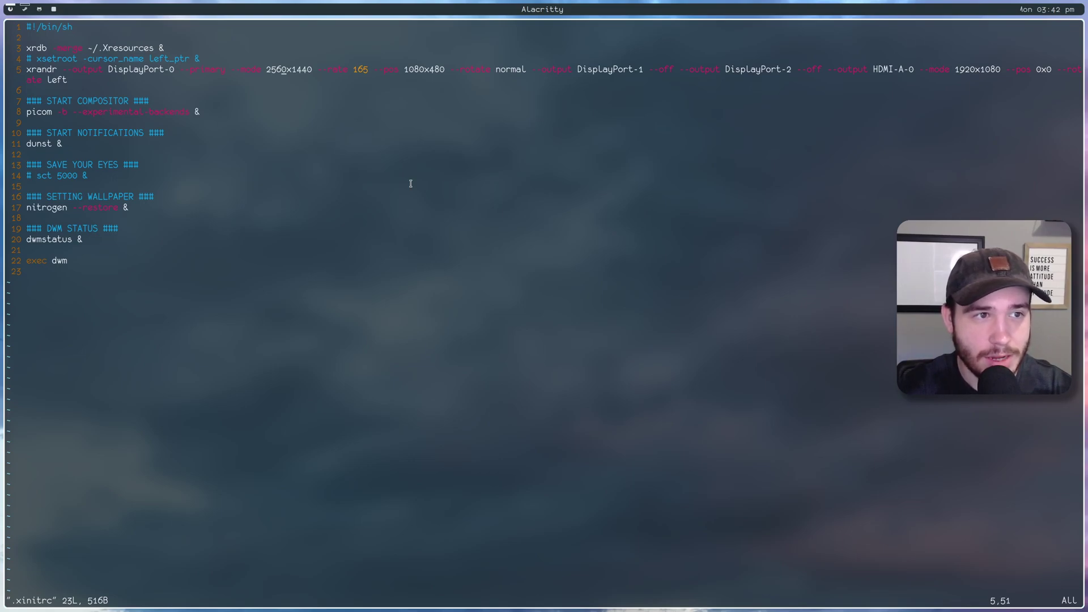
key("h")
key("h")
key("h")
key("h")
key("h")
key("h")
key("h")
key("h")
key("h")
key("h")
key("h")
key("h")
key("h")
key("h")
key("h")
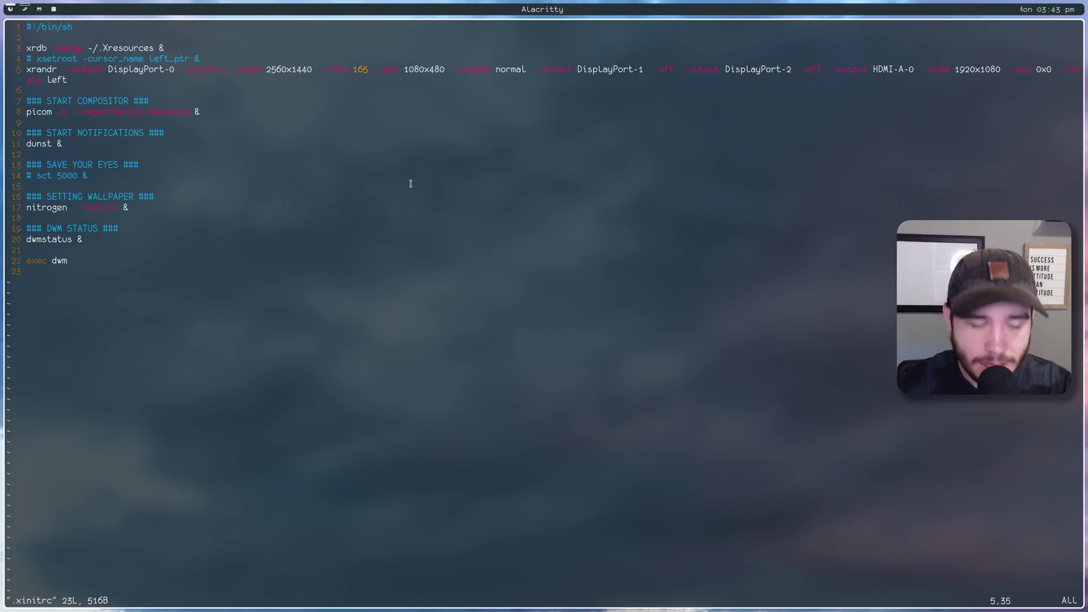
key("super+shift+c")
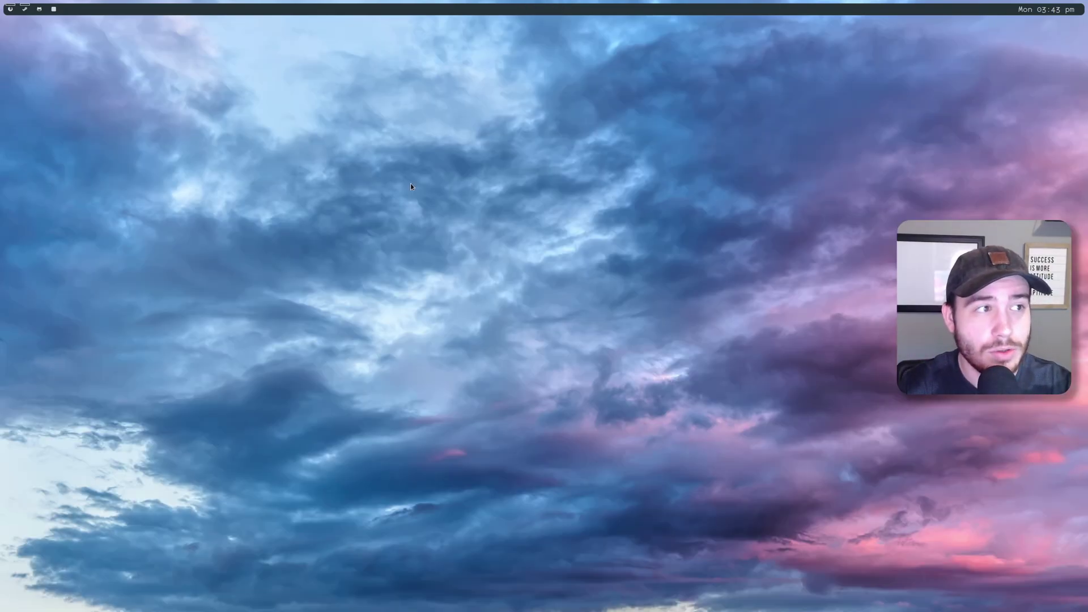
Launch arandr from the dmenu prompt and look through its monitor outputs list without changes
key("super+p")
type("aran")
key("Return")
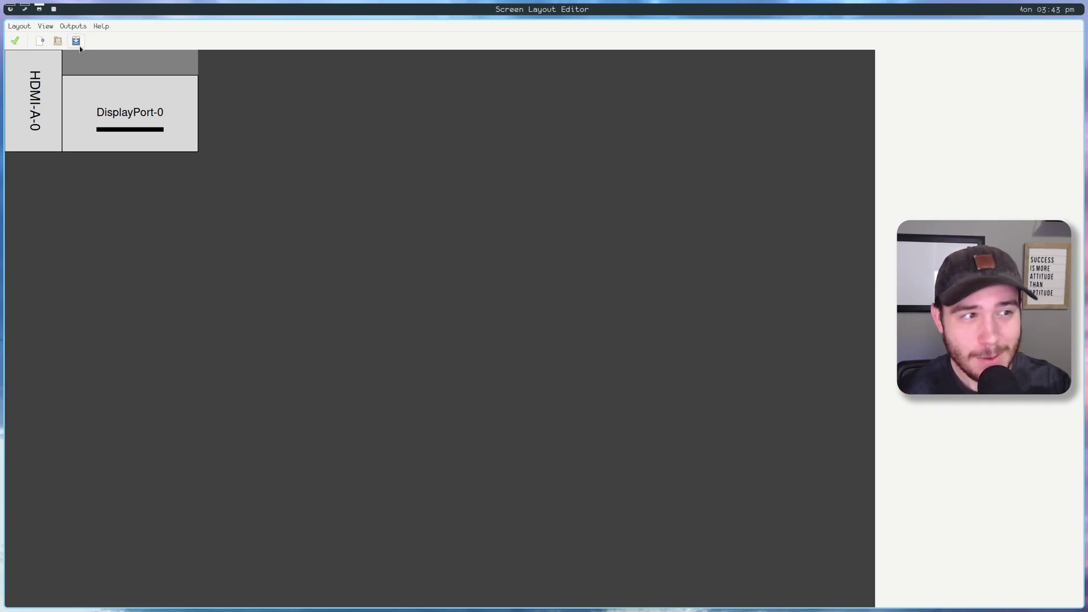
left_click(74, 26)
mouse_move(96, 38)
mouse_move(158, 63)
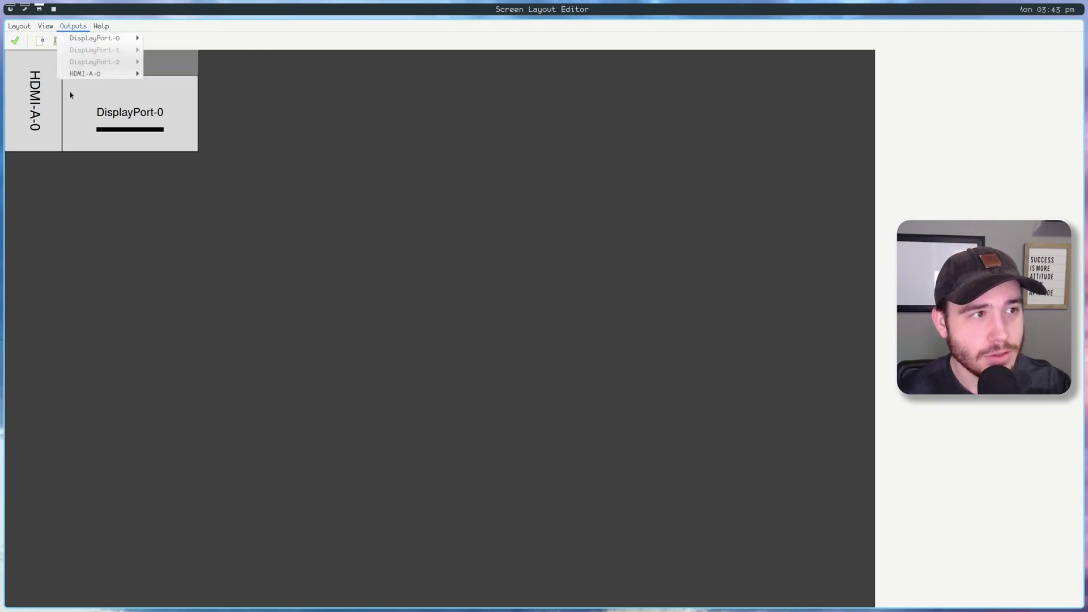
left_click(205, 233)
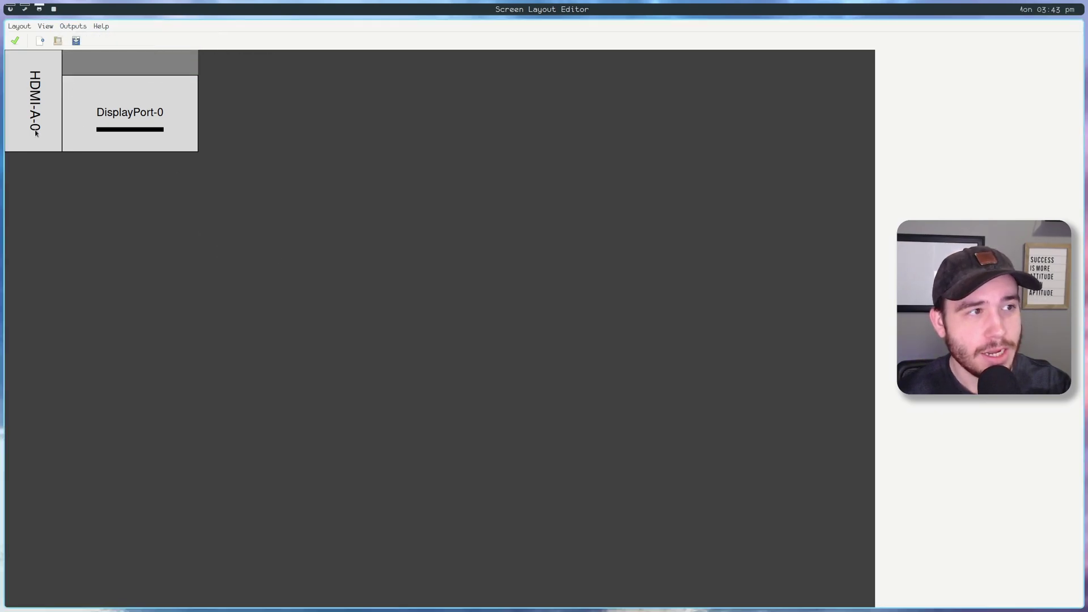
Cancel the Save Layout dialog, close arandr, and open a new terminal
left_click(17, 27)
left_click(32, 67)
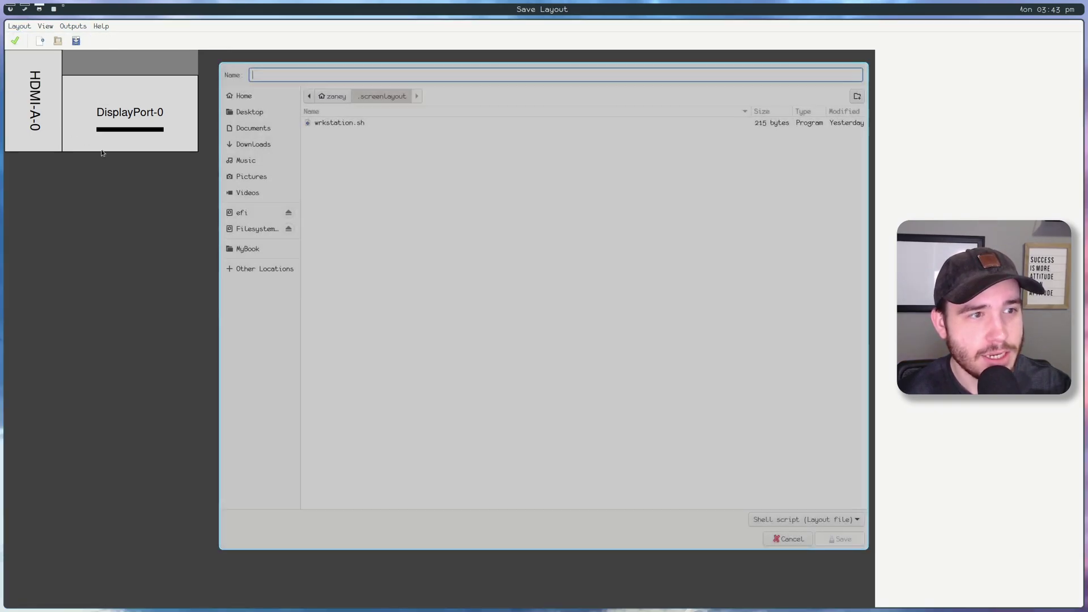
left_click(791, 538)
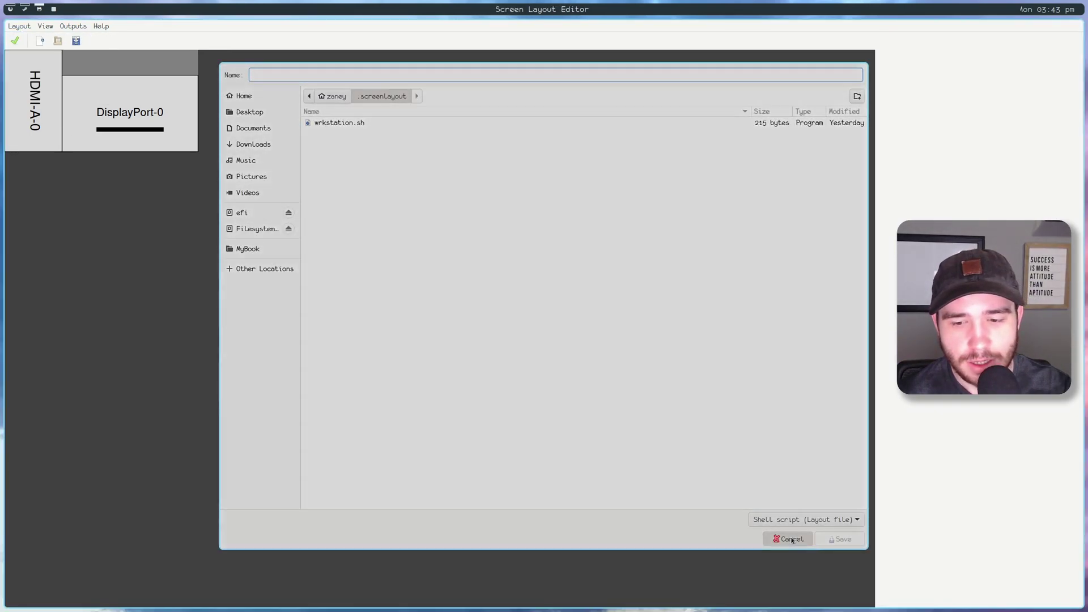
key("super+q")
key("super+Return")
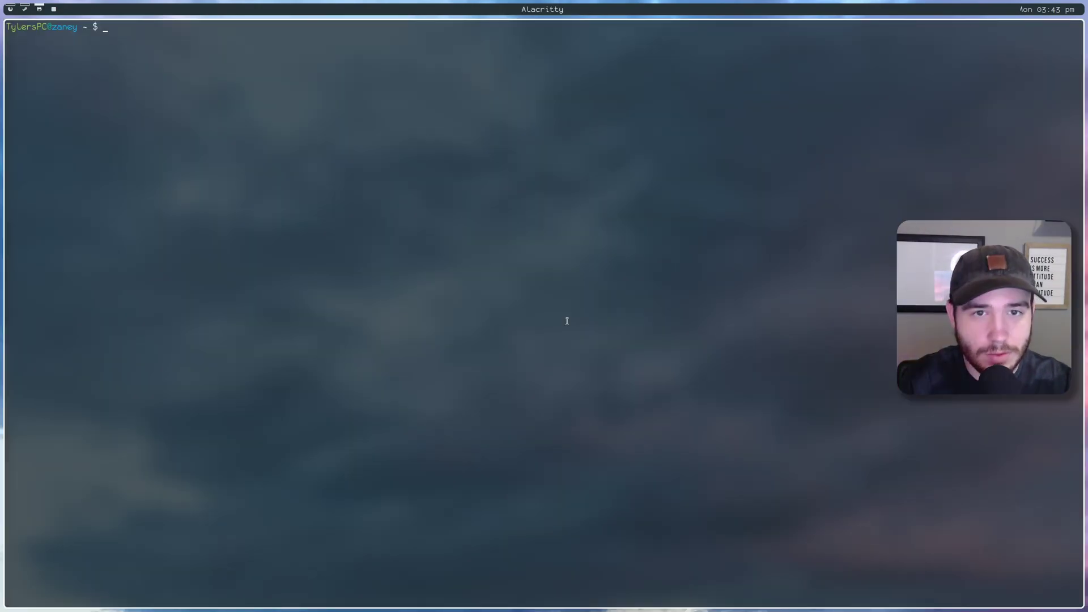
Open .screenlayout/wrkstation.sh in vim using tab completion
type("vim")
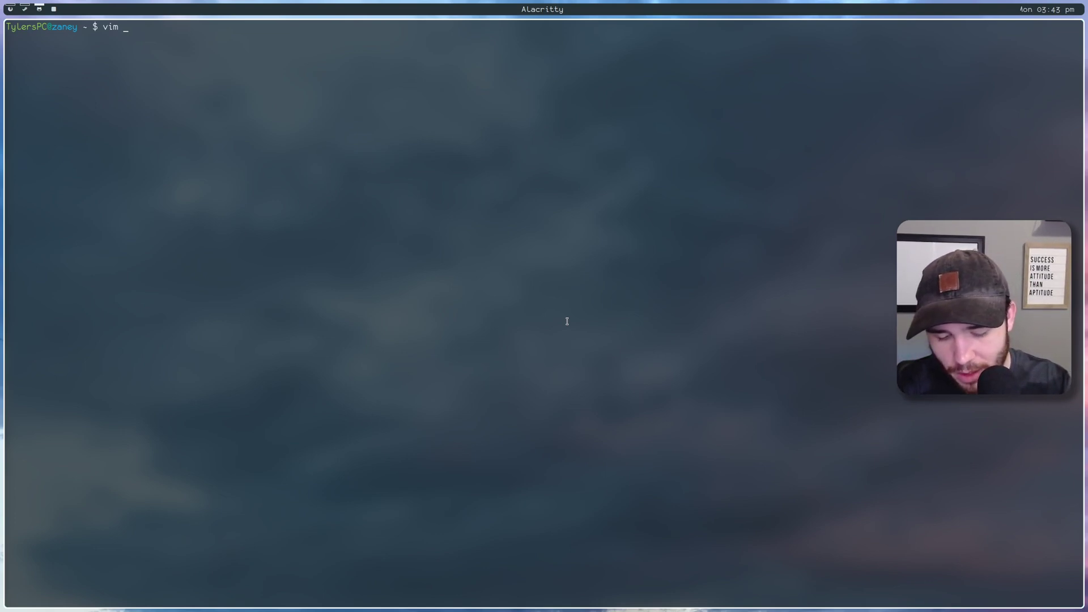
type("scree")
key("Tab")
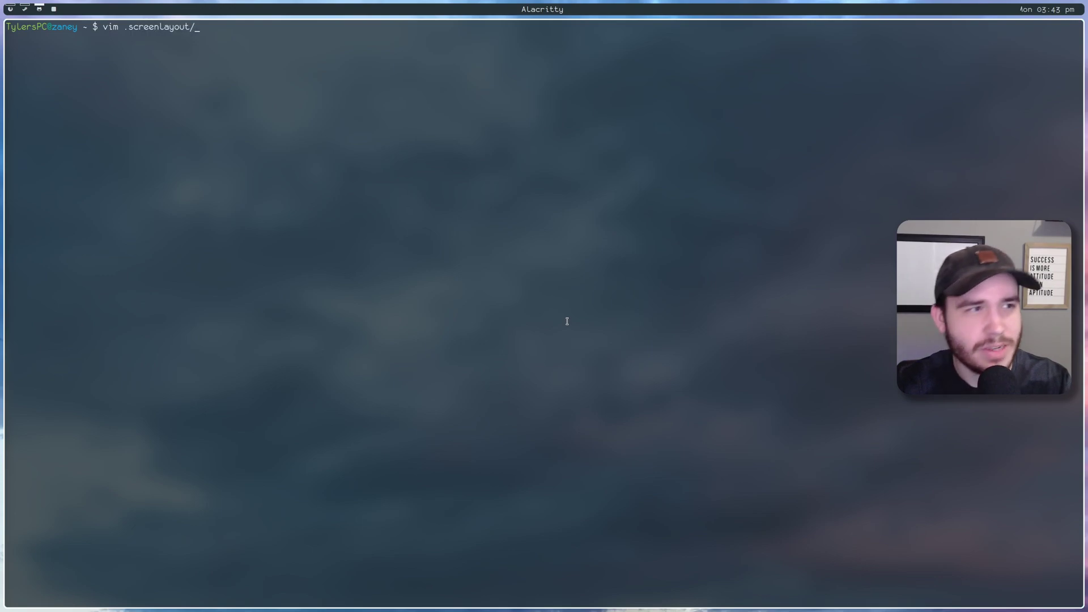
type("w")
key("Tab")
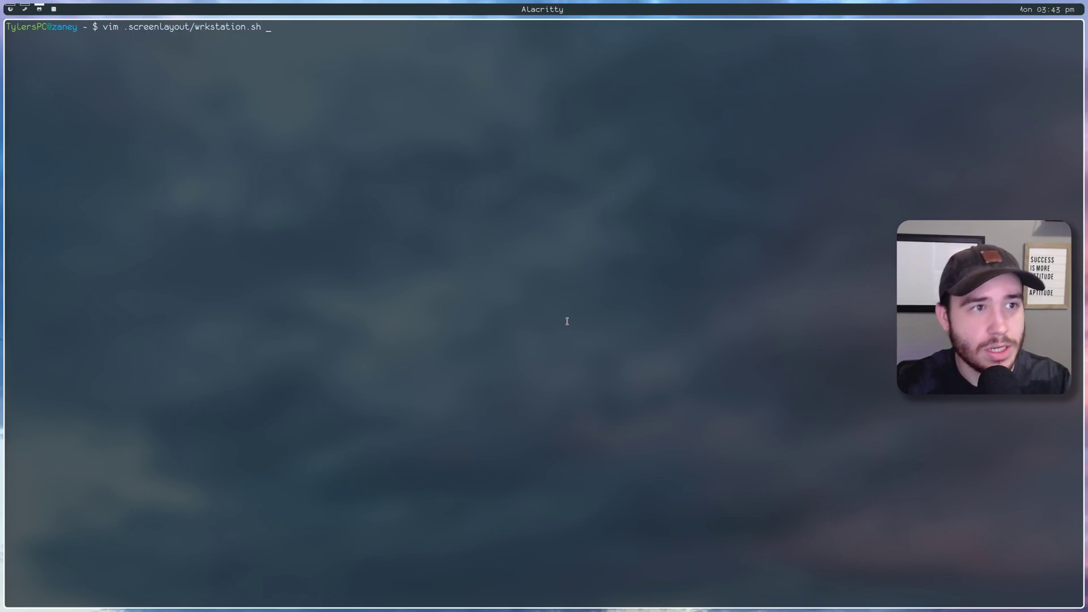
key("Return")
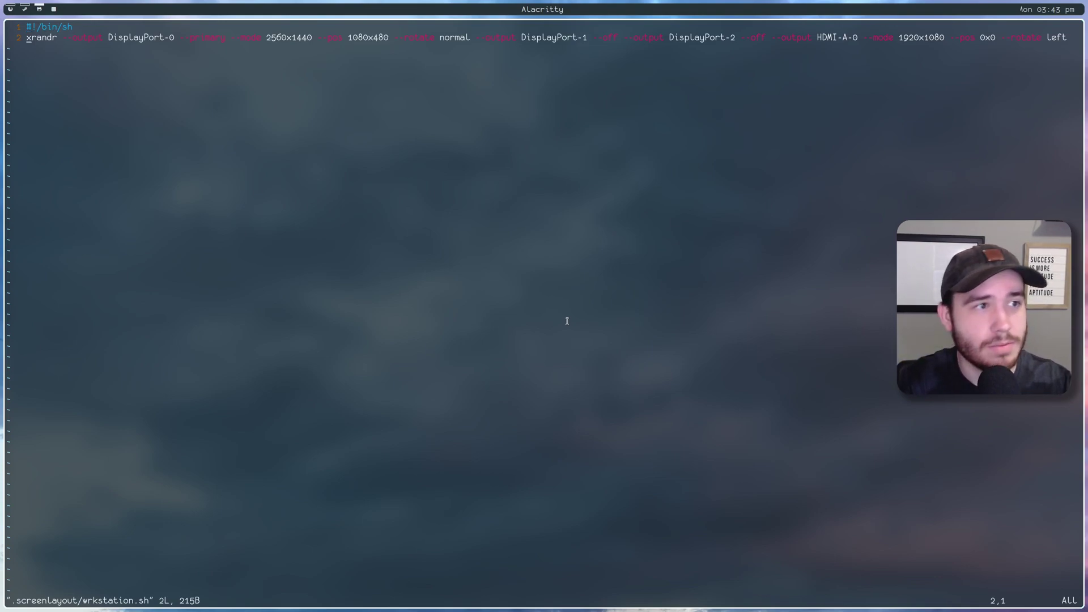
Insert '--rate 165' before --pos on the DisplayPort-0 line and save with :wq
key("e")
key("e")
key("e")
key("e")
key("e")
key("e")
key("e")
key("e")
key("e")
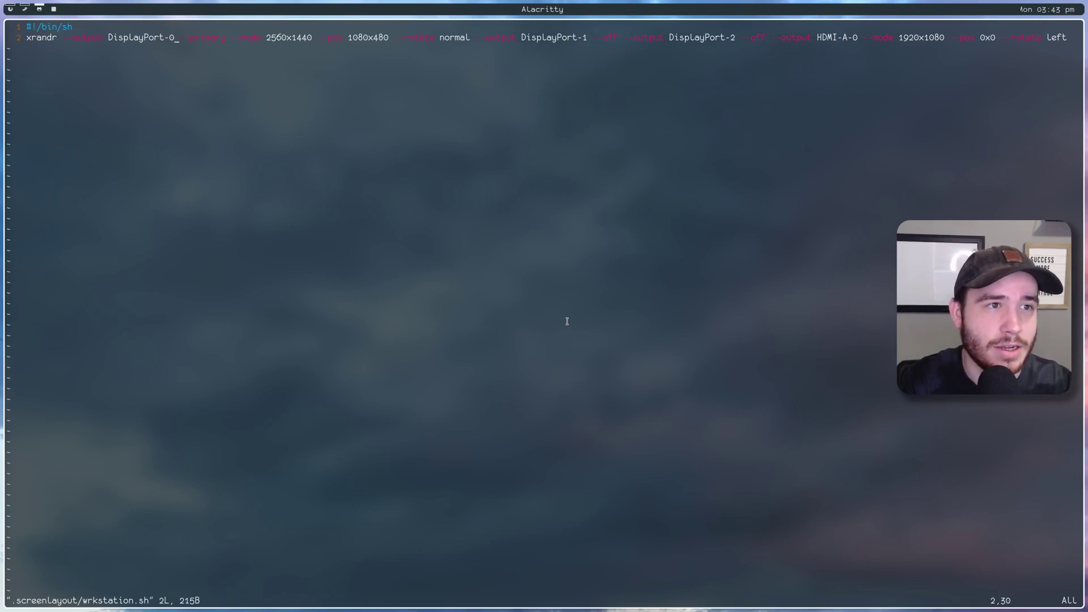
key("w")
key("w")
key("w")
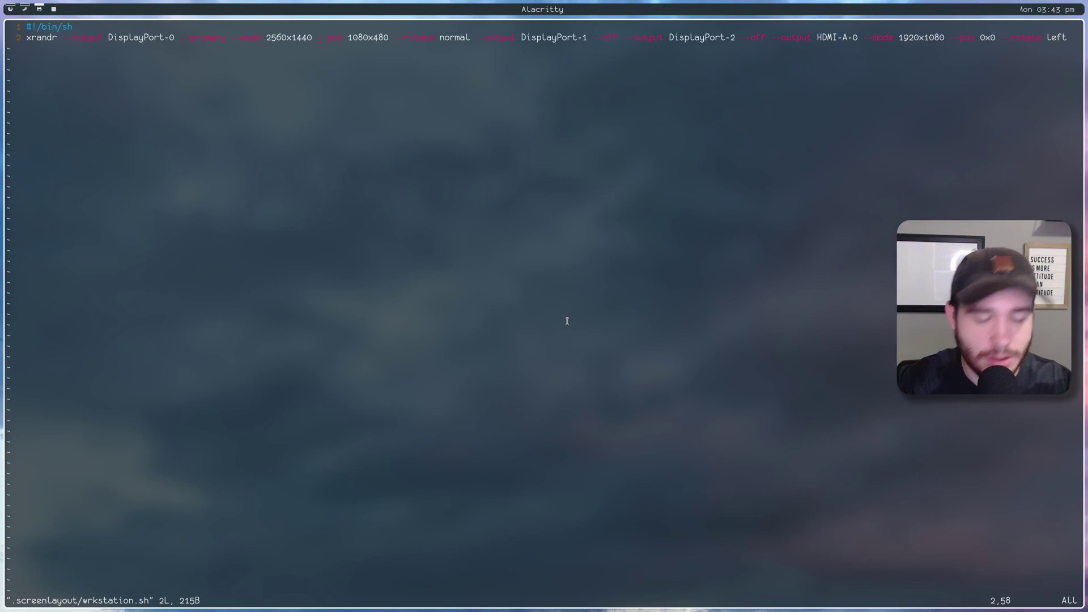
type("i--rate ")
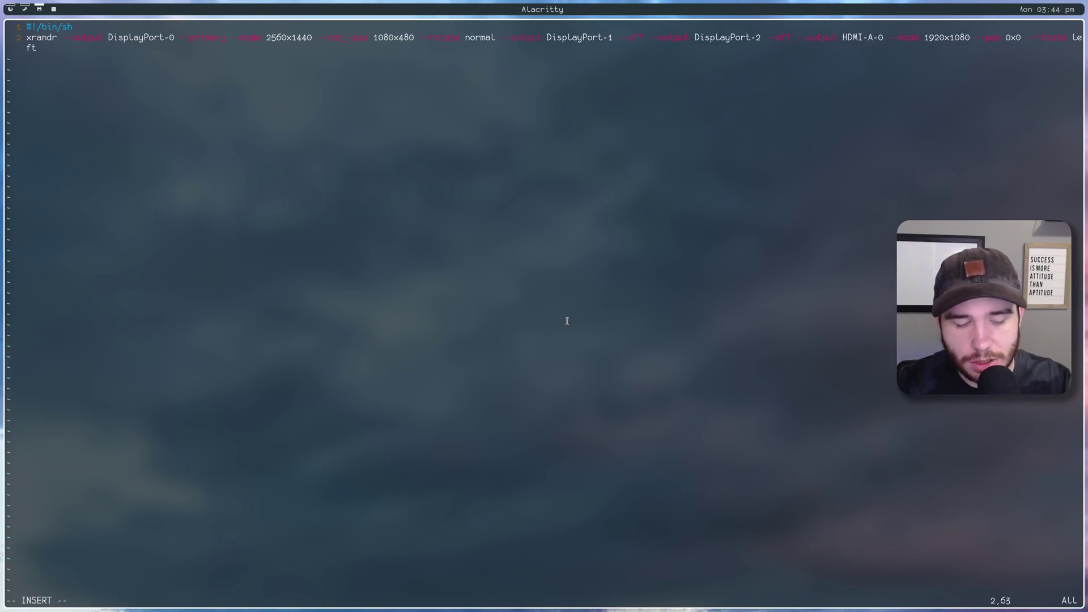
type("165")
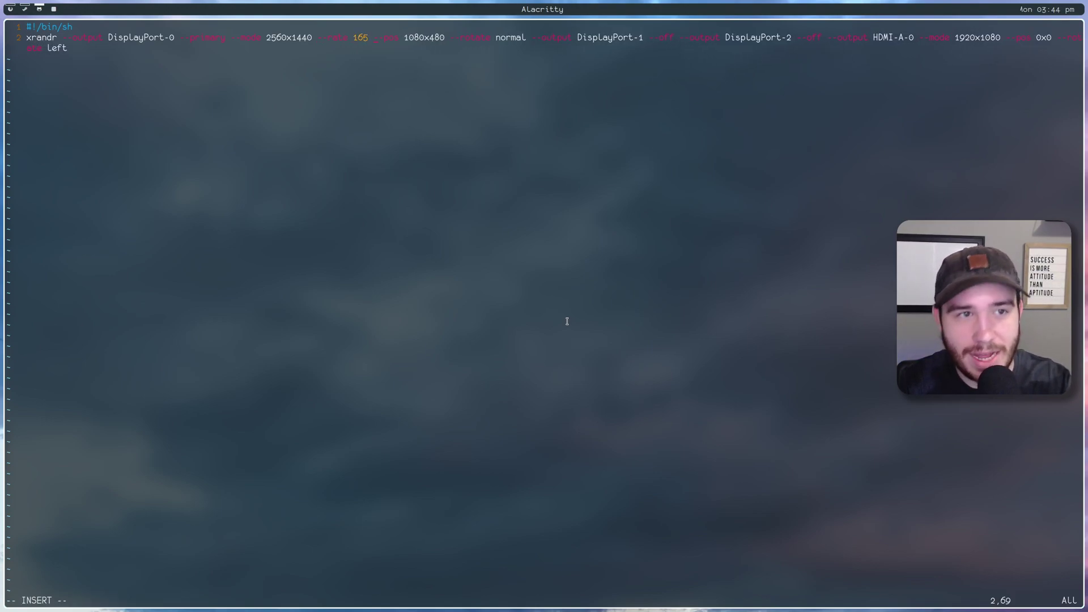
key("Escape")
type(":wq")
key("Return")
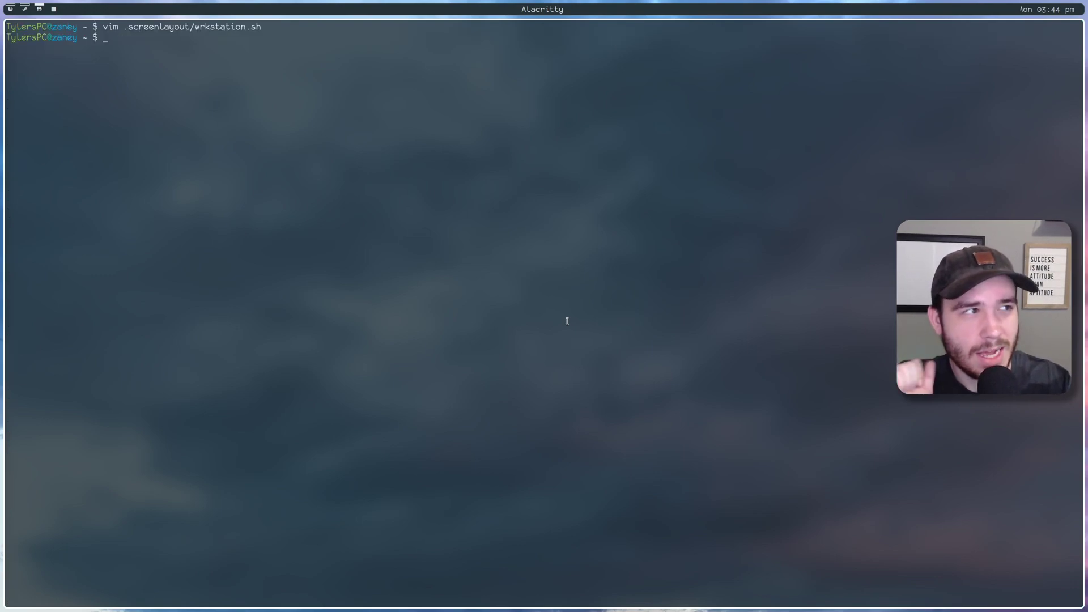
Close the finished terminal, step down .xinitrc past picom to the notifications section, then leave vim
key("super+q")
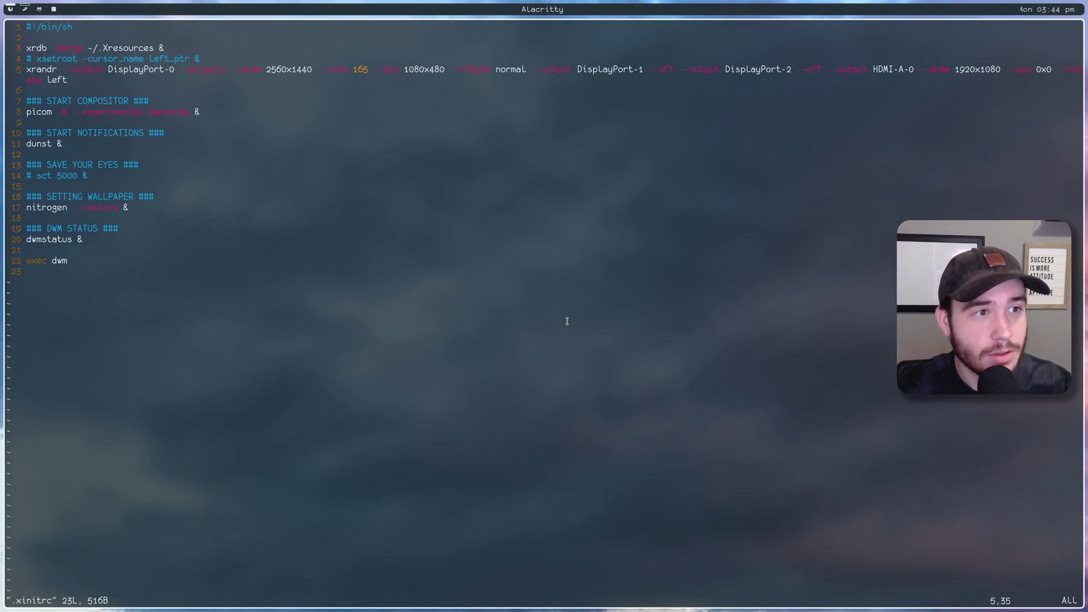
key("j")
key("j")
key("j")
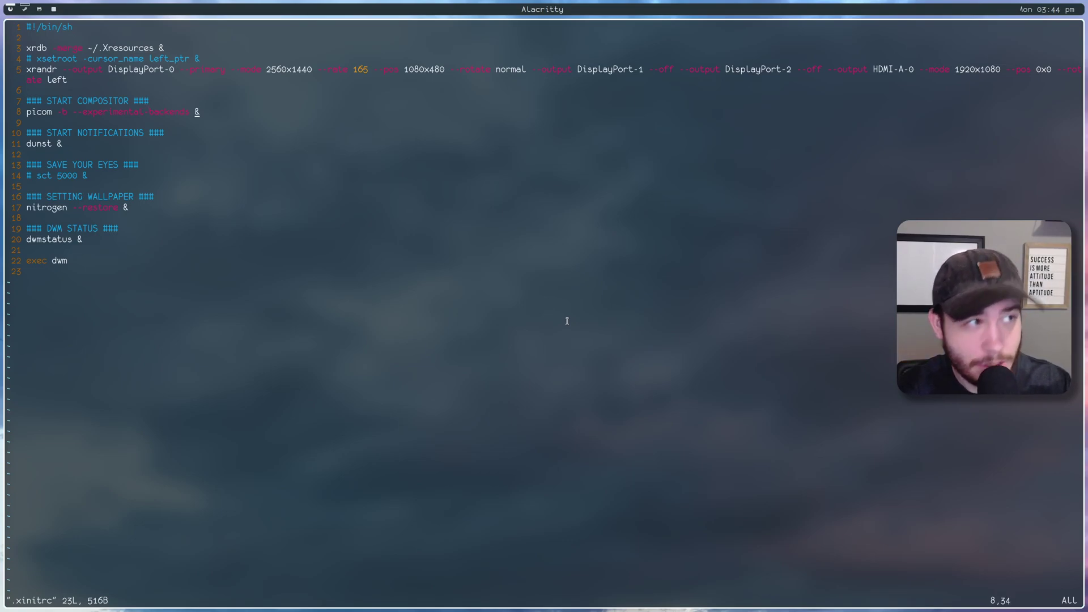
key("j")
key("j")
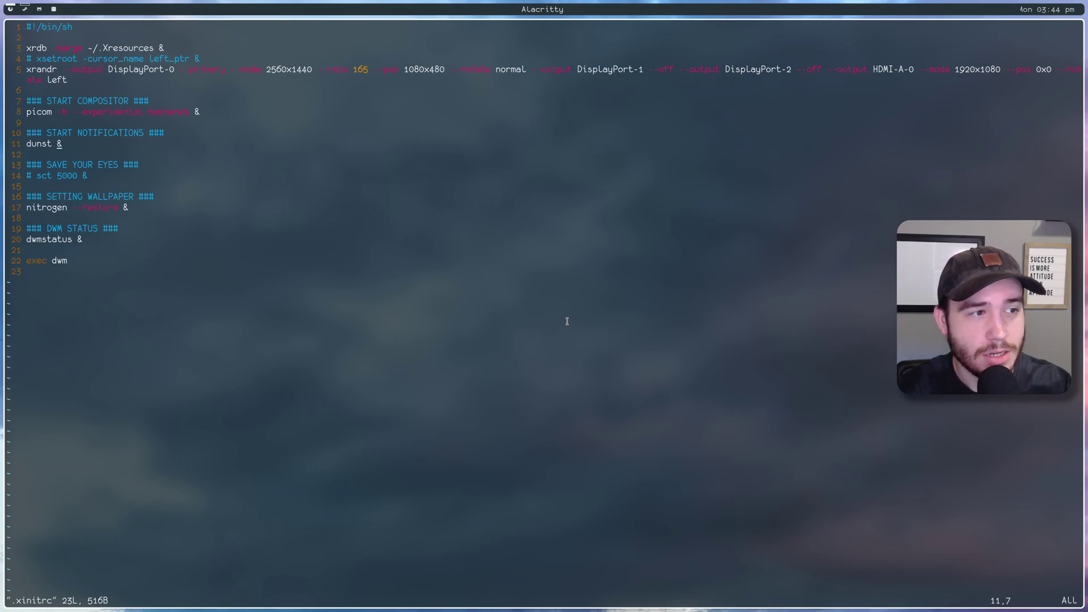
key("super+shift+c")
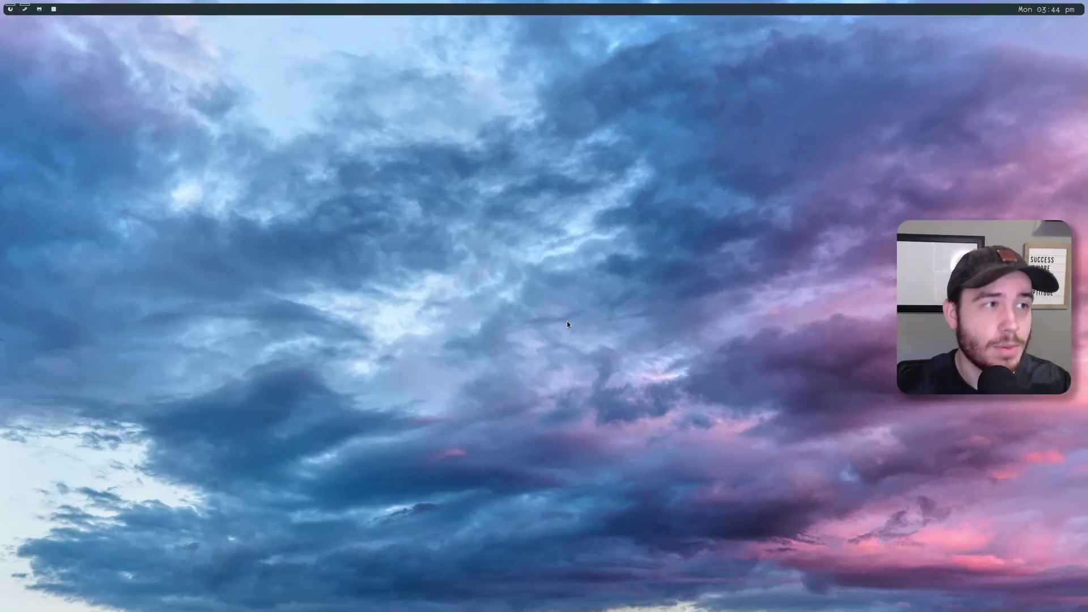
From a new terminal run notify-send "heller" and dismiss the popup
key("super+shift+Return")
type("notify-send \"heller")
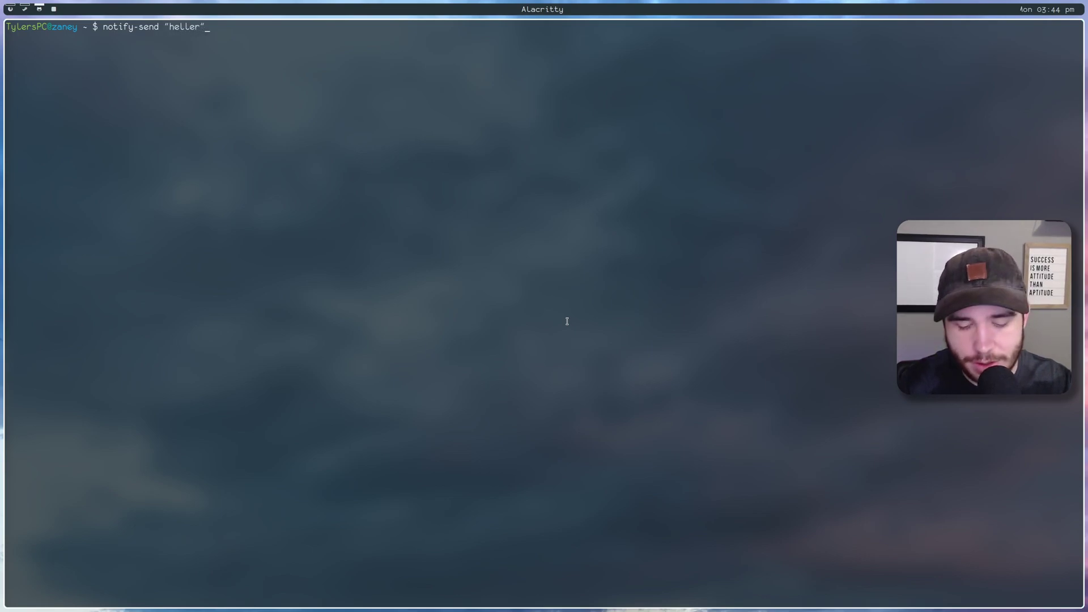
key("Return")
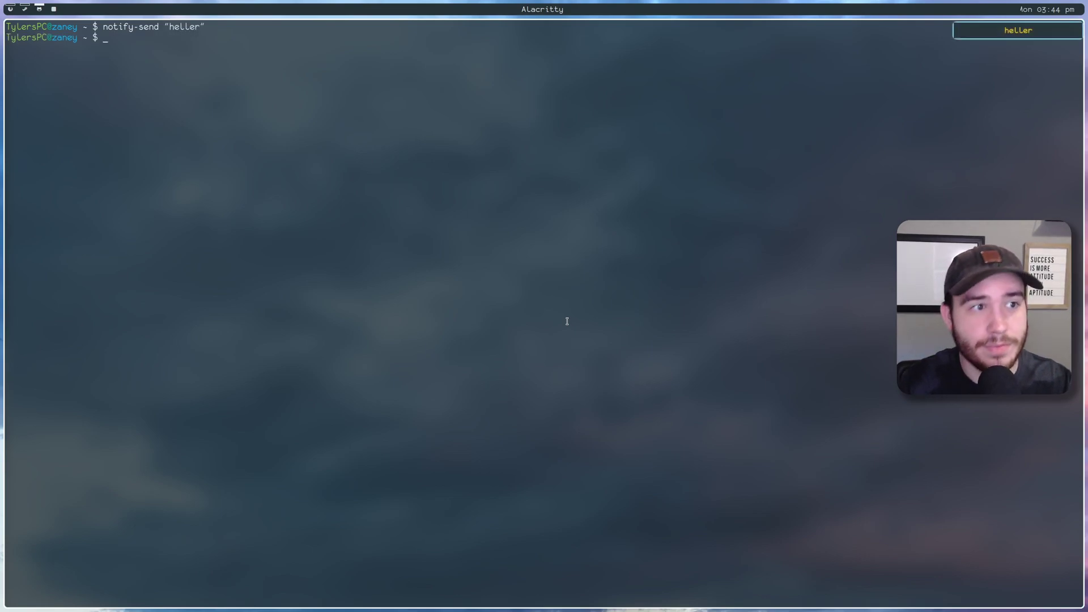
left_click(1003, 33)
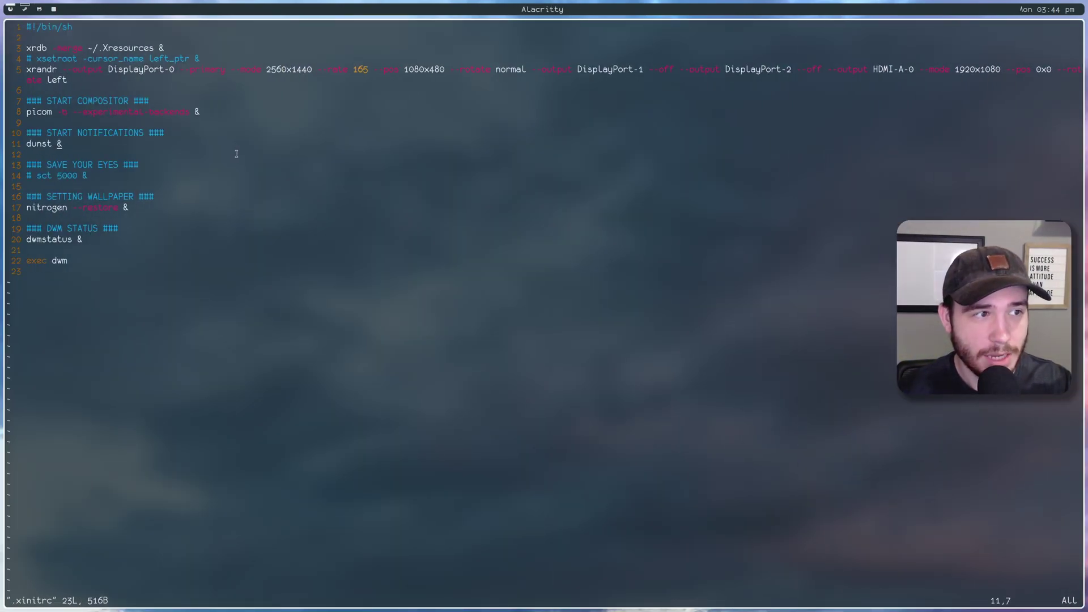
Walk through the sct 5000, nitrogen wallpaper and dwmstatus lines of .xinitrc
key("j")
key("j")
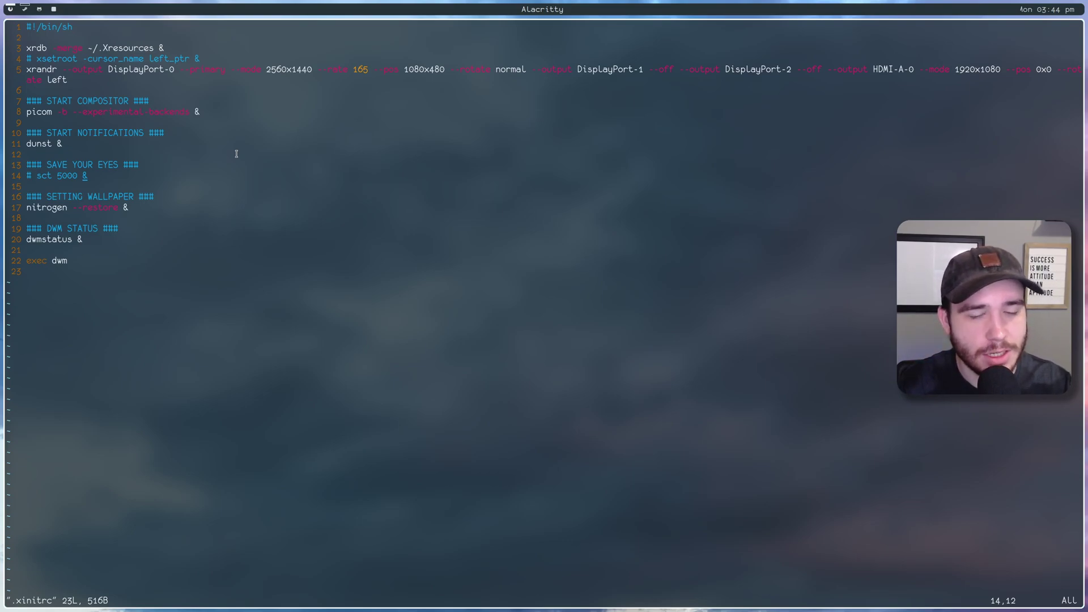
key("n")
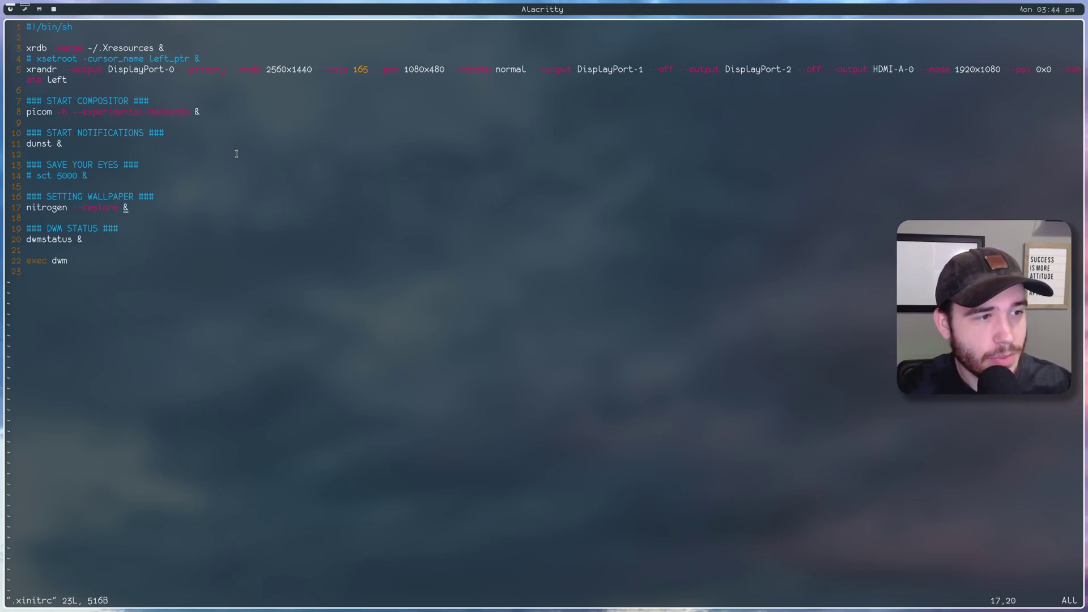
key("j")
key("k")
key("j")
key("k")
key("k")
key("k")
key("k")
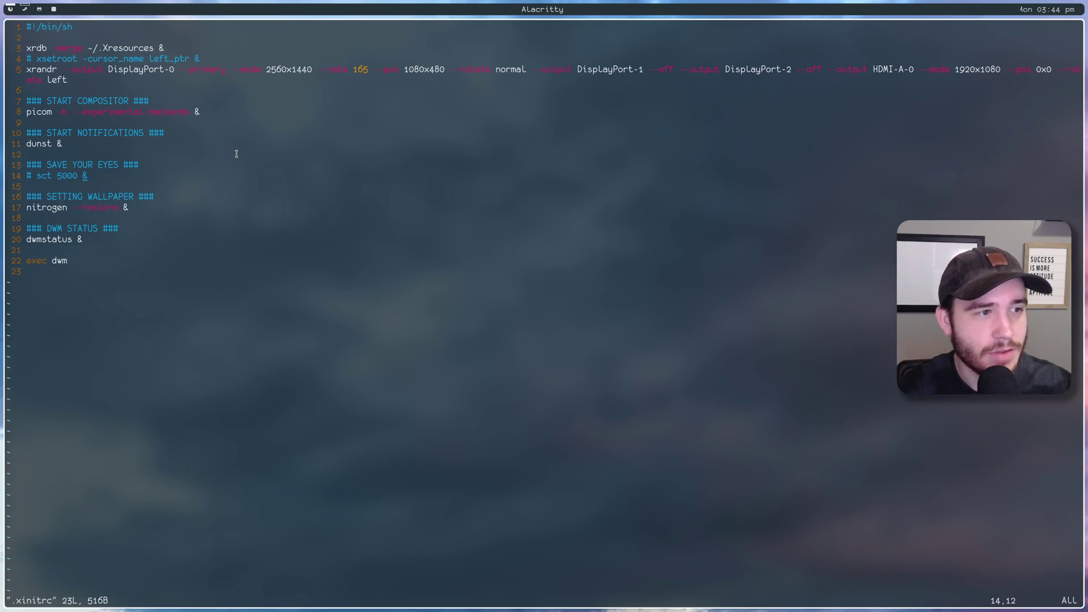
key("0")
key("j")
key("j")
key("j")
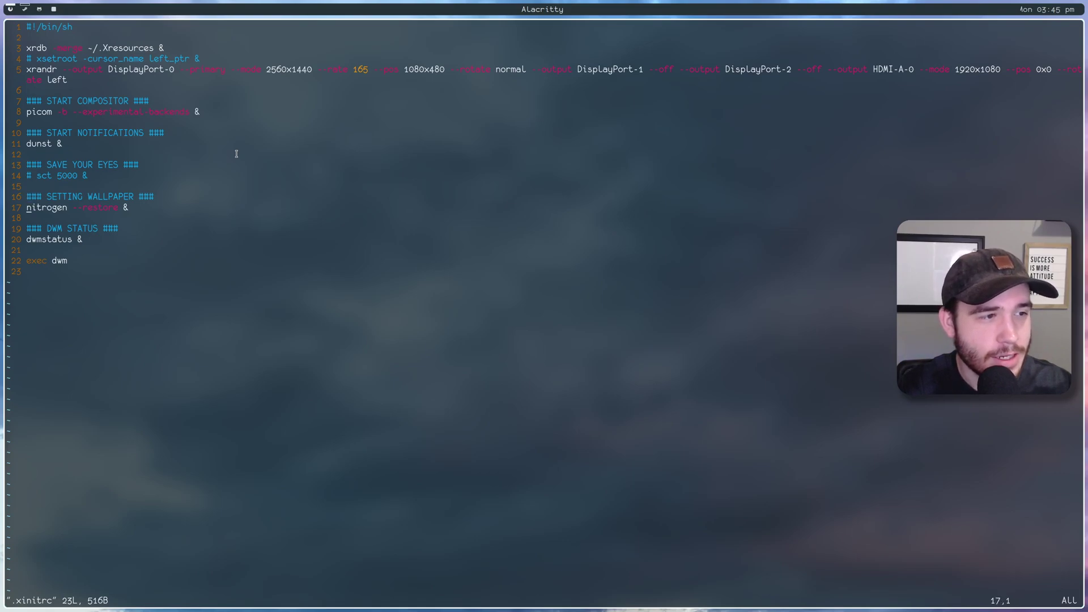
key("j")
key("j")
key("j")
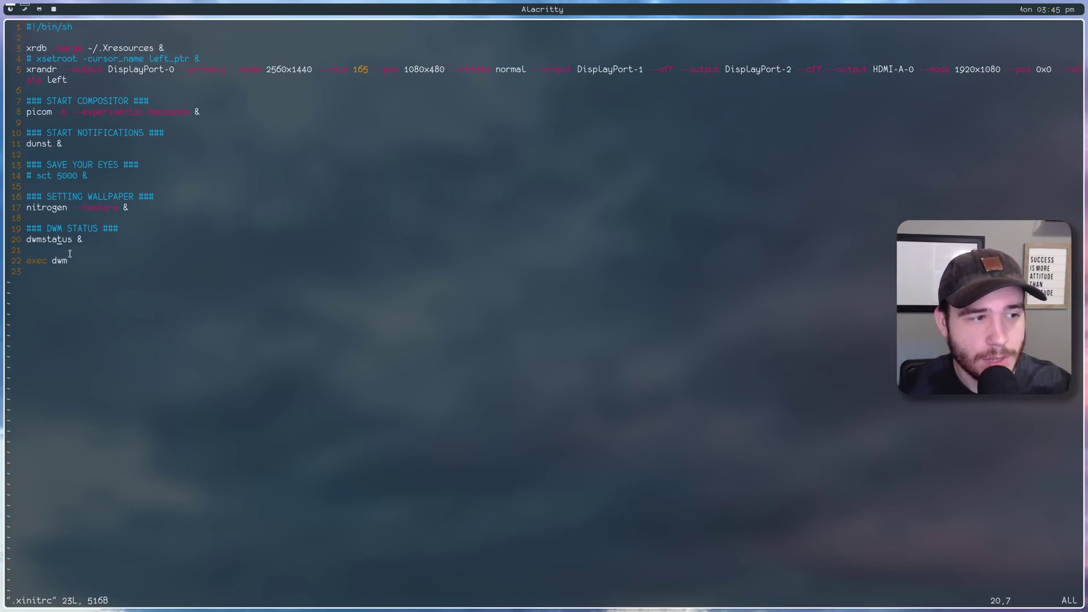
Highlight the exec dwm line, then quit vim with :q
left_click_drag(34, 262, 113, 261)
left_click(101, 374)
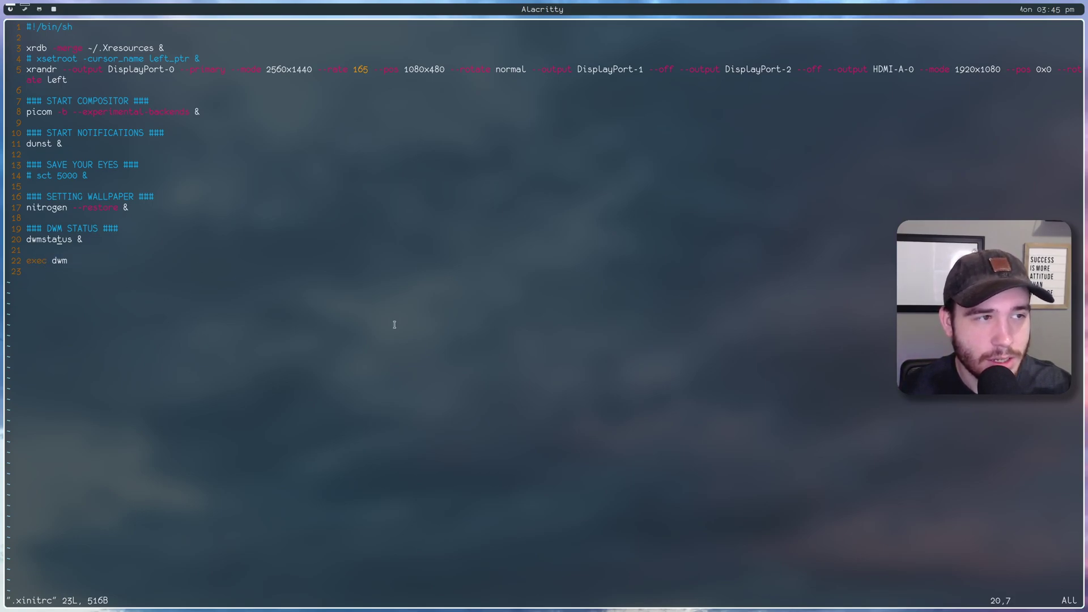
type(":q")
key("Return")
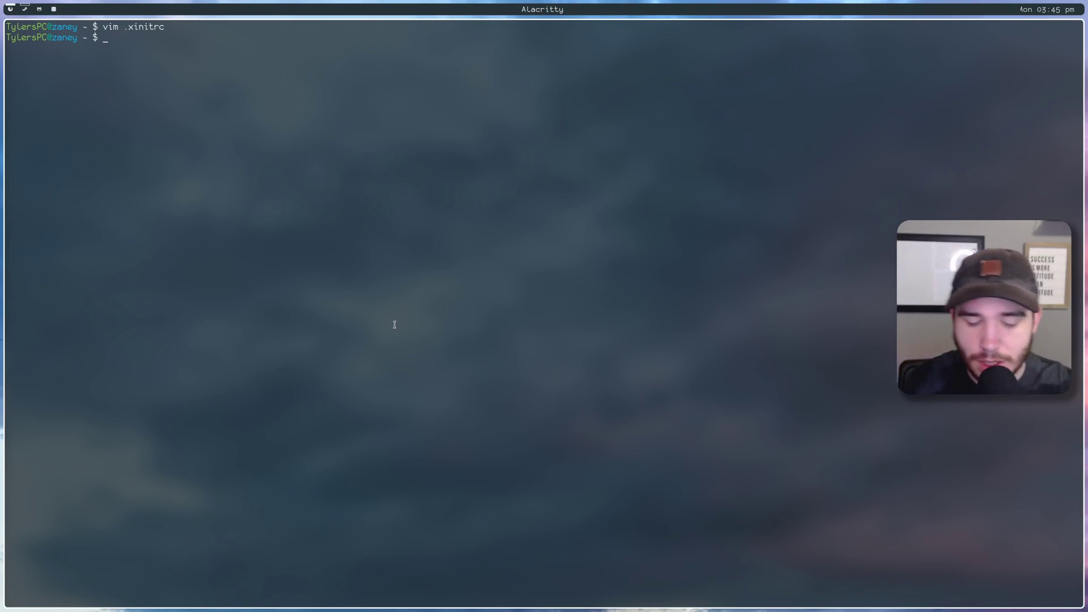
Run cd .config/suckless/ and ls to list the dmenu, dwm, st and surf folders
type("cd .config/")
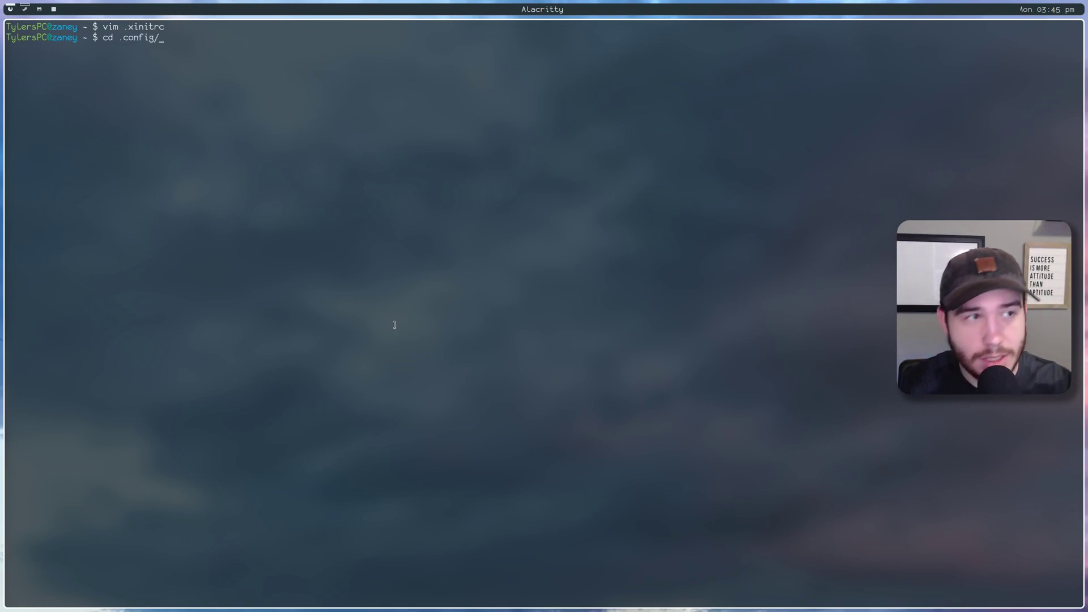
type("suckless/")
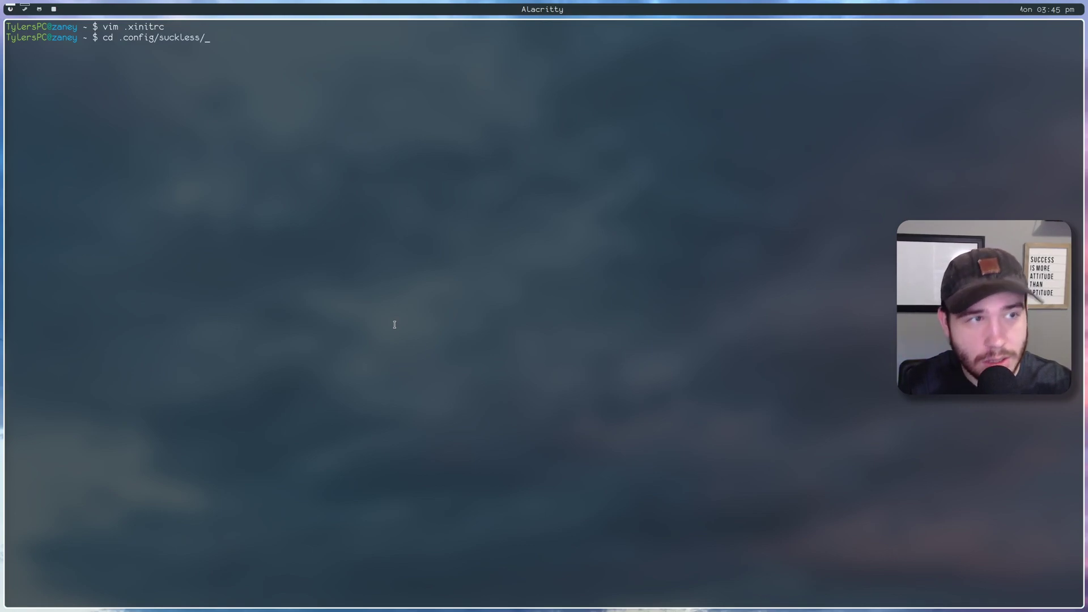
key("Return")
type("ls")
key("Return")
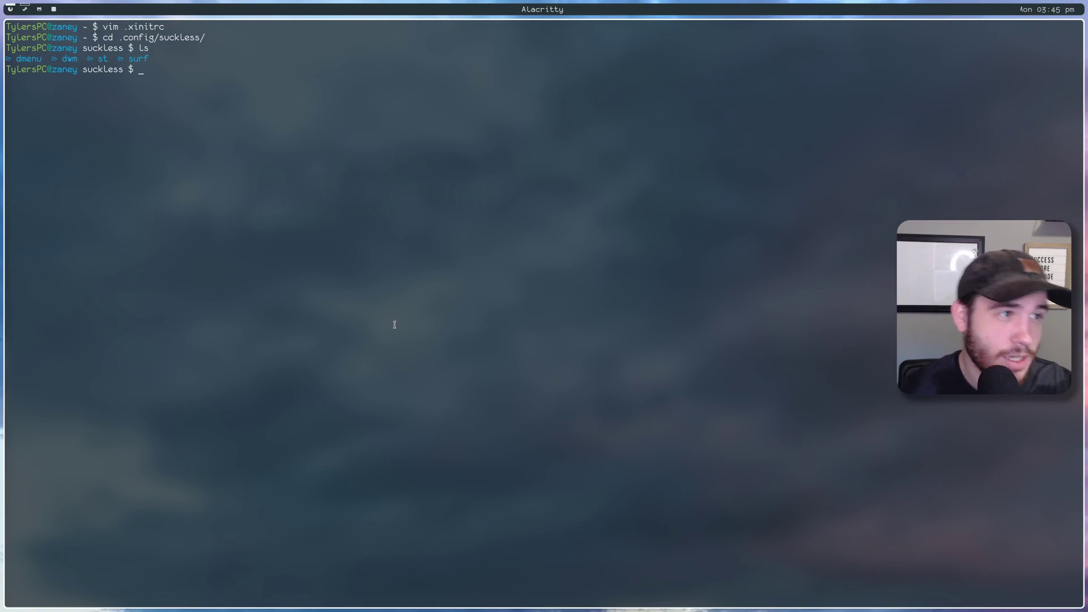